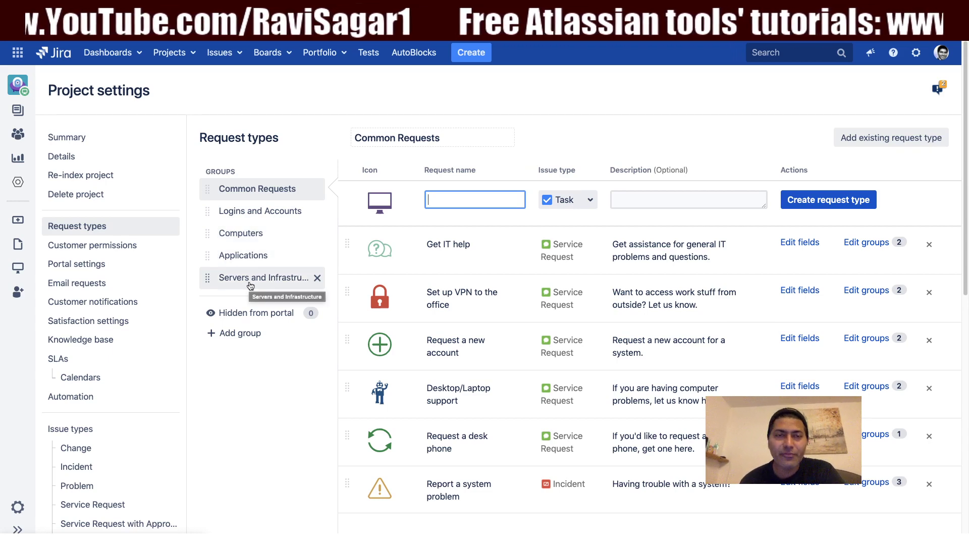
Step: Add a new request type group named "IT Related Issue"
click(232, 336)
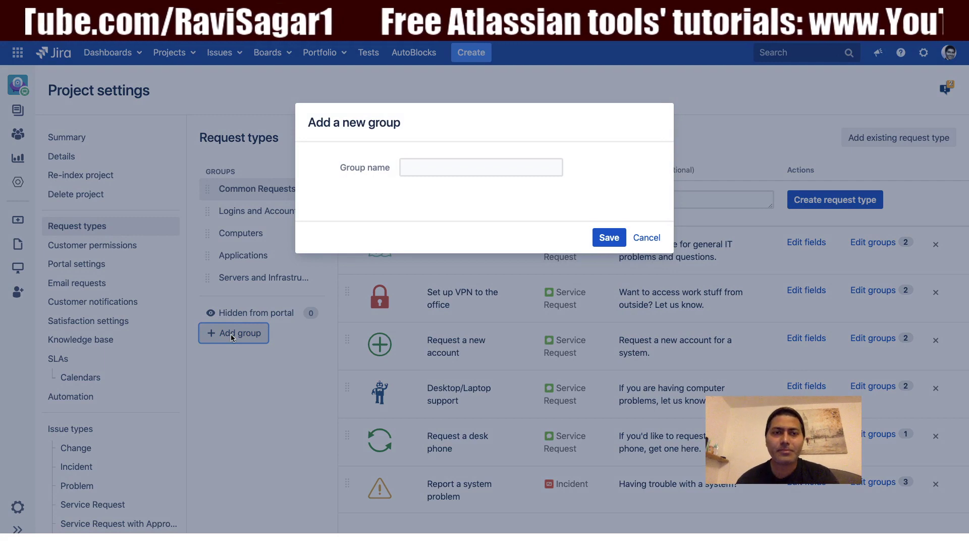
click(463, 168)
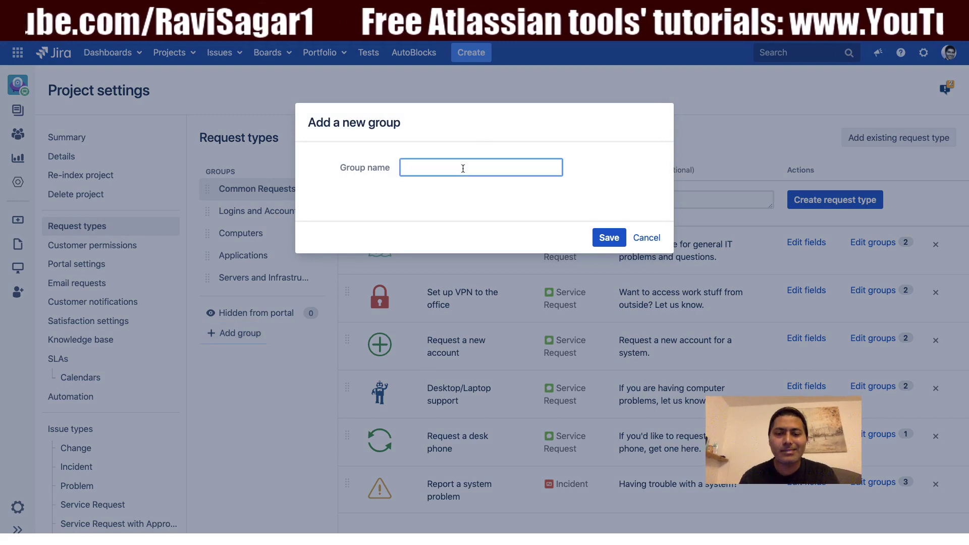
text(H)
key(BackSpace)
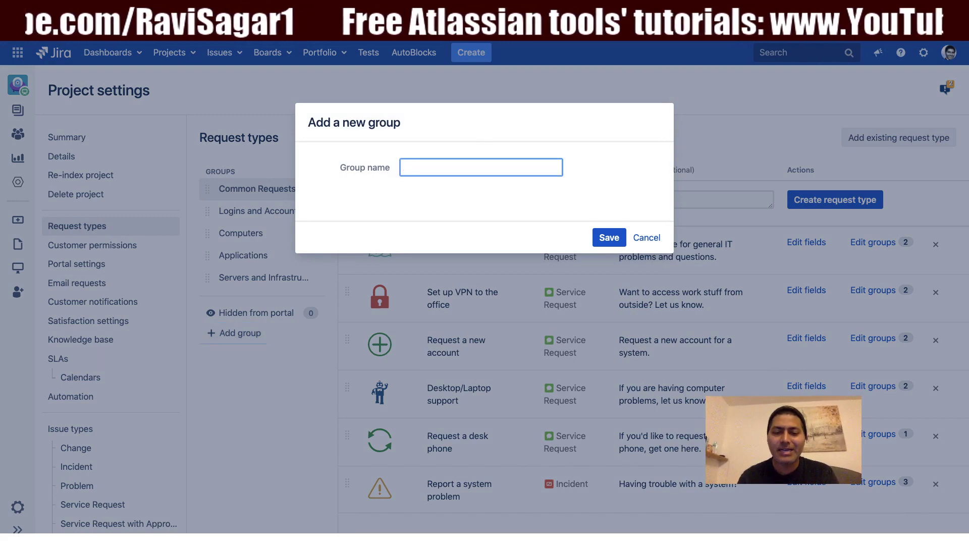
text(IT Rele)
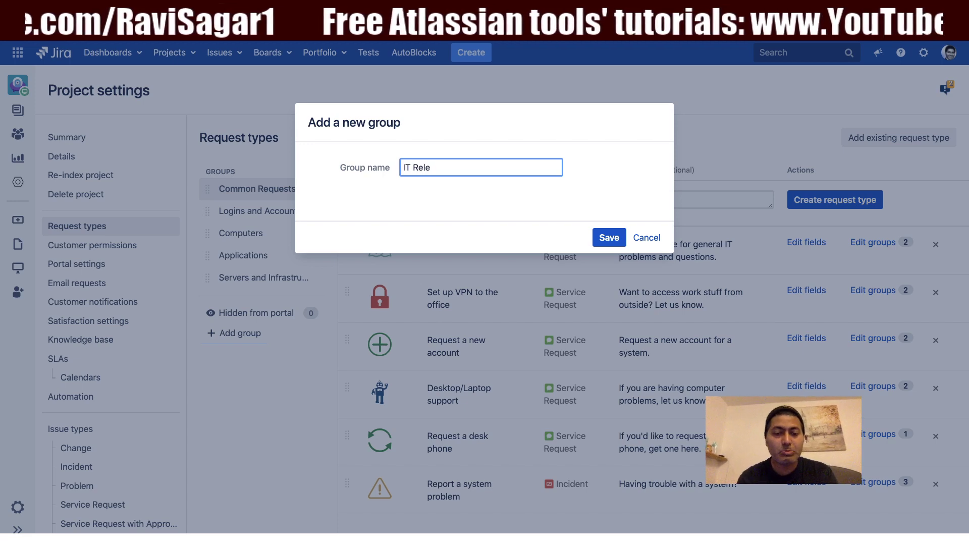
key(BackSpace)
text(ated Issue)
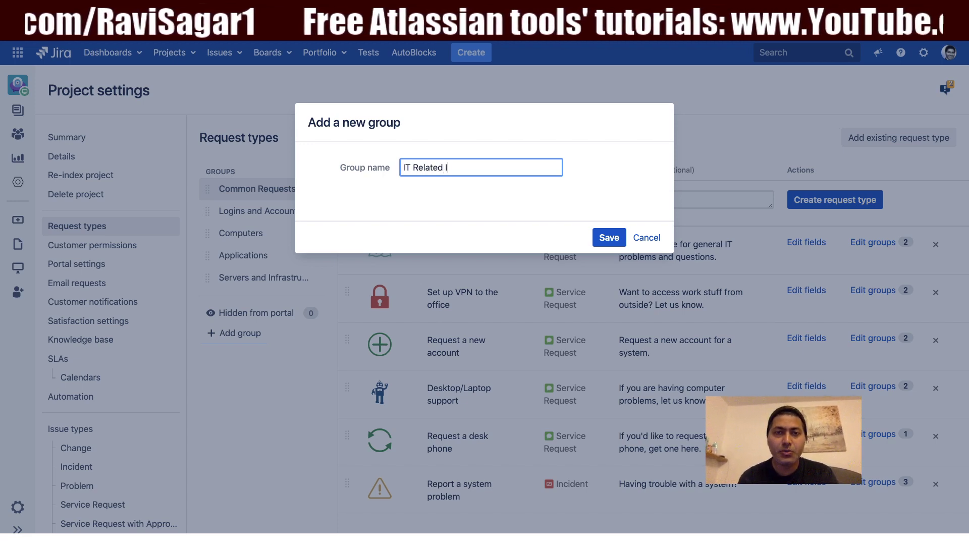
click(605, 238)
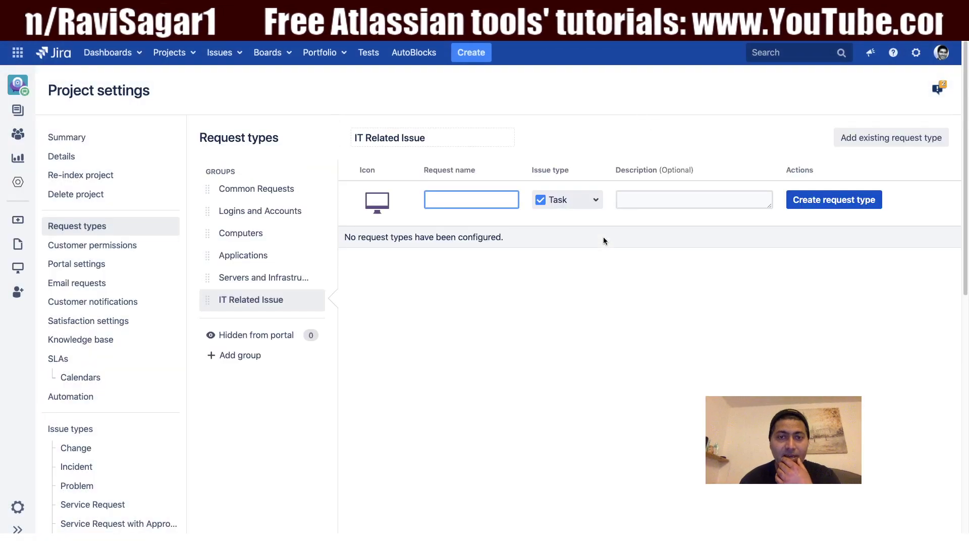
Step: Add the "Get IT help" request type from Common Requests to the IT Related Issue group as well
click(287, 199)
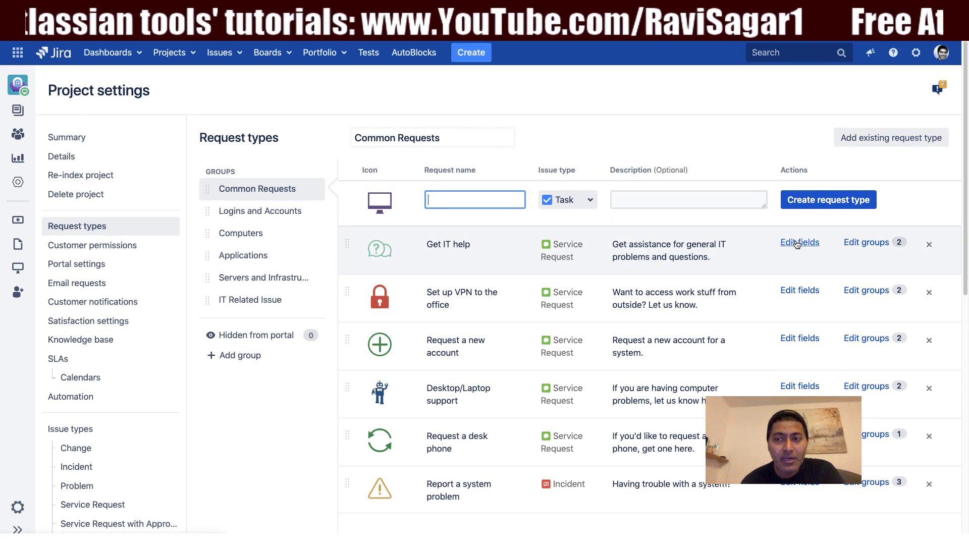
click(878, 243)
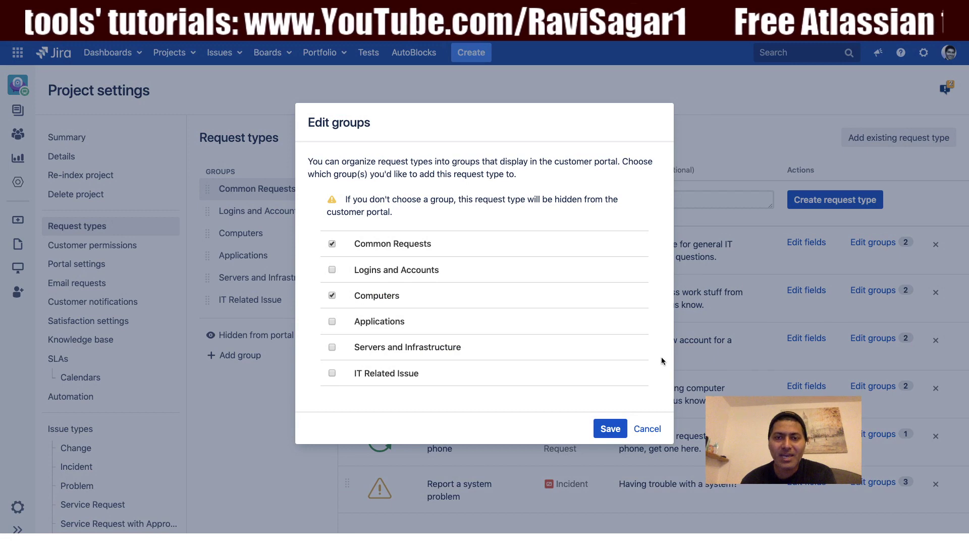
click(646, 428)
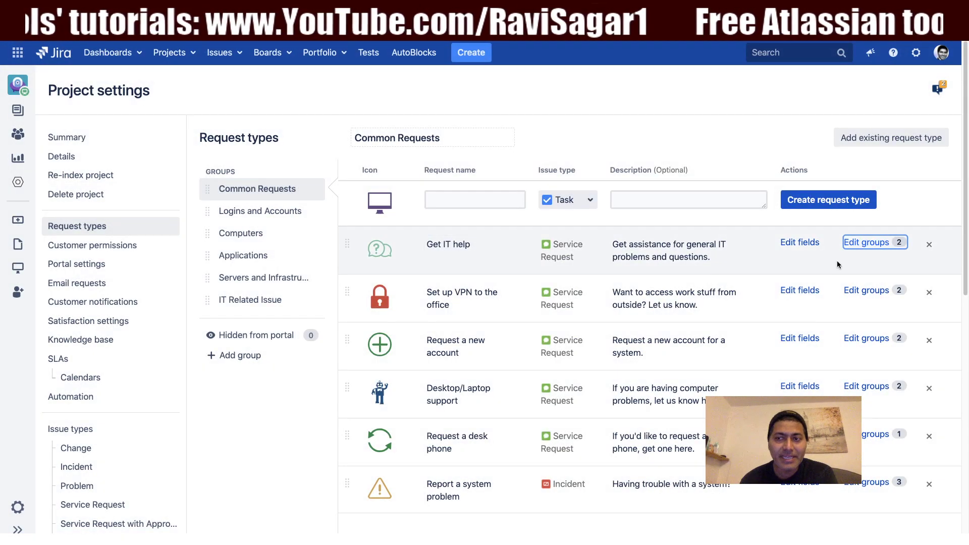
click(870, 244)
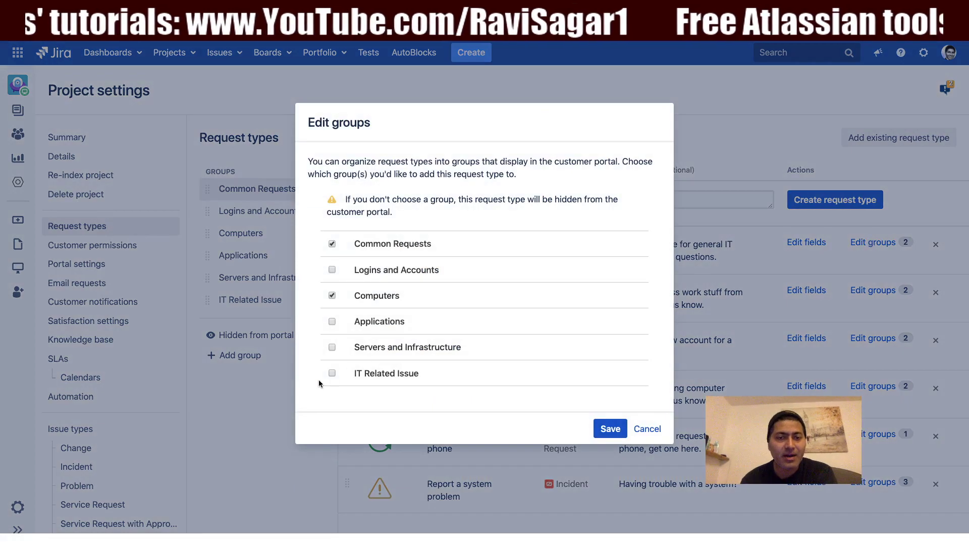
click(332, 374)
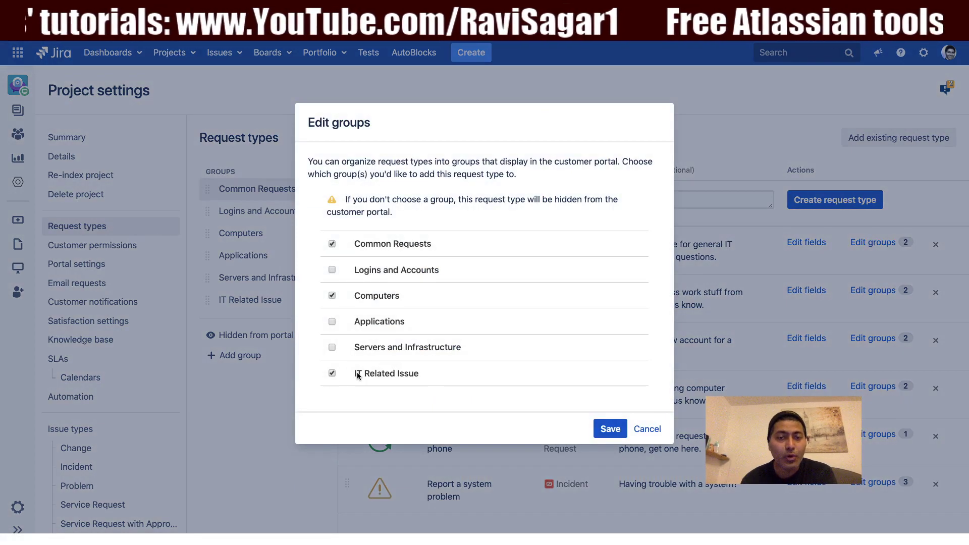
click(609, 428)
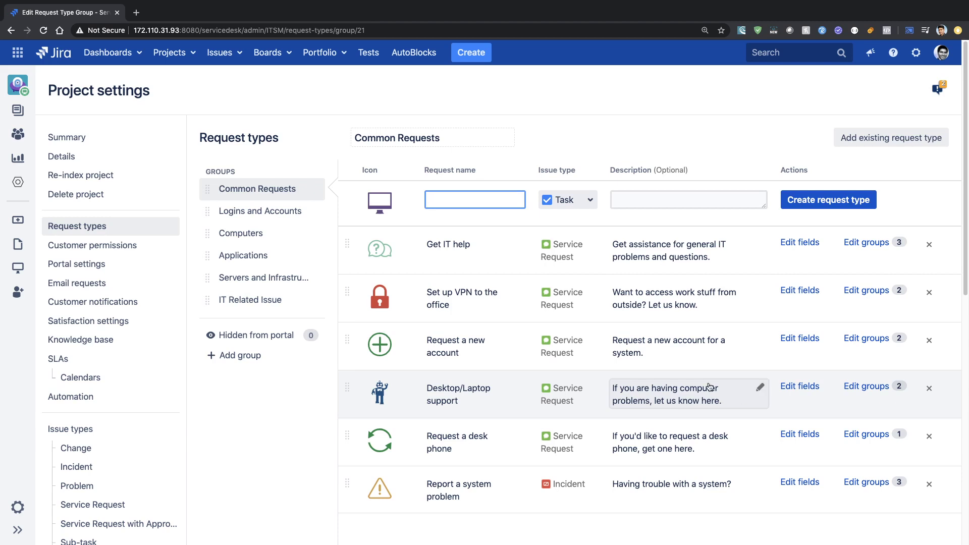
Step: Add the "Desktop/Laptop support" request type to the IT Related Issue group and save
scroll(708, 386, down, 2)
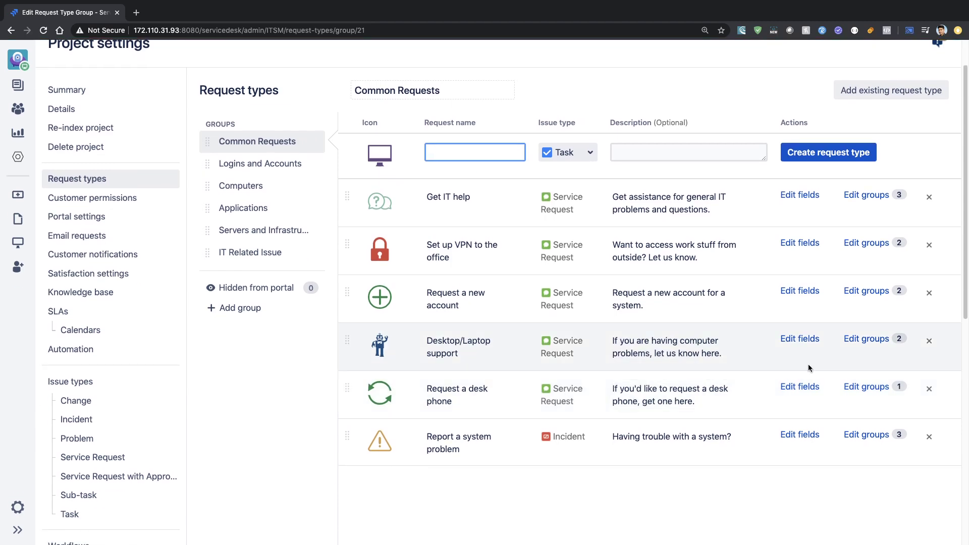
click(875, 339)
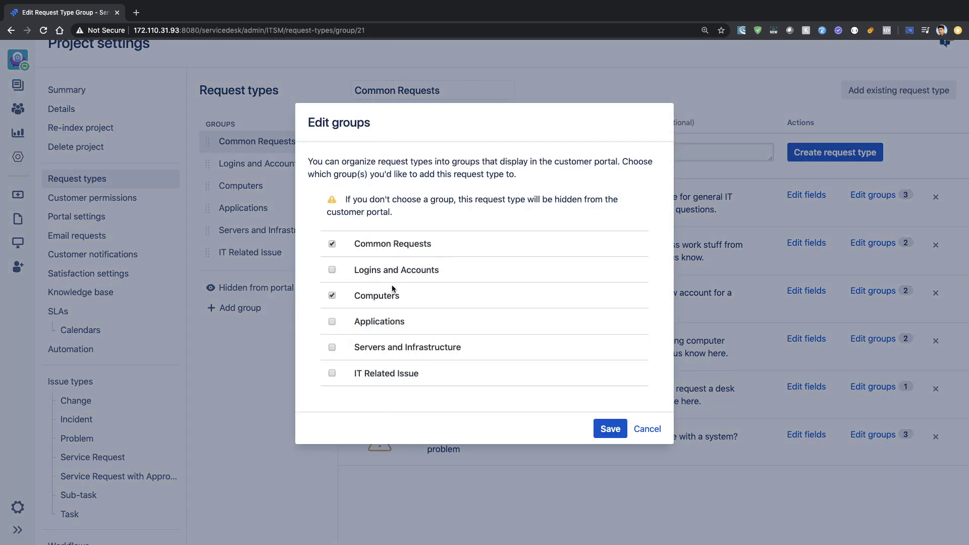
click(332, 373)
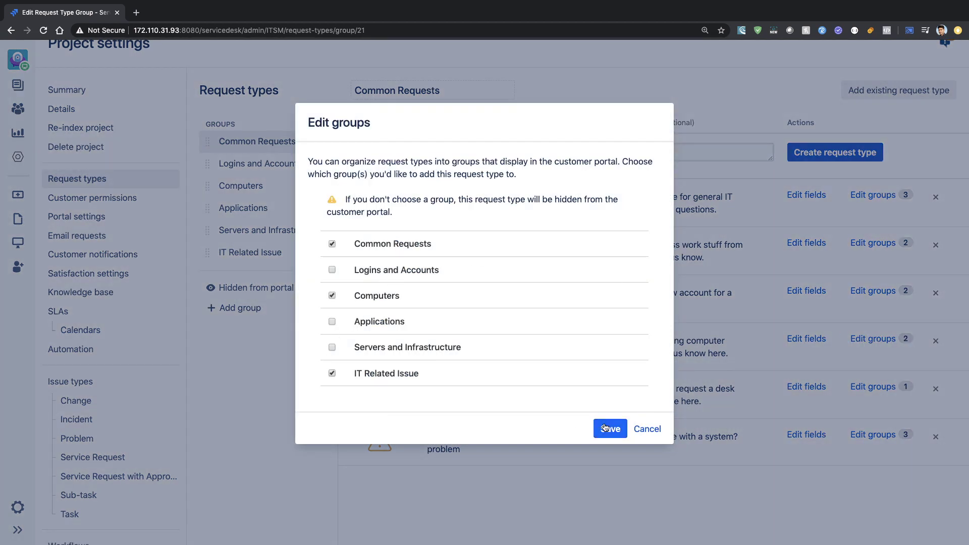
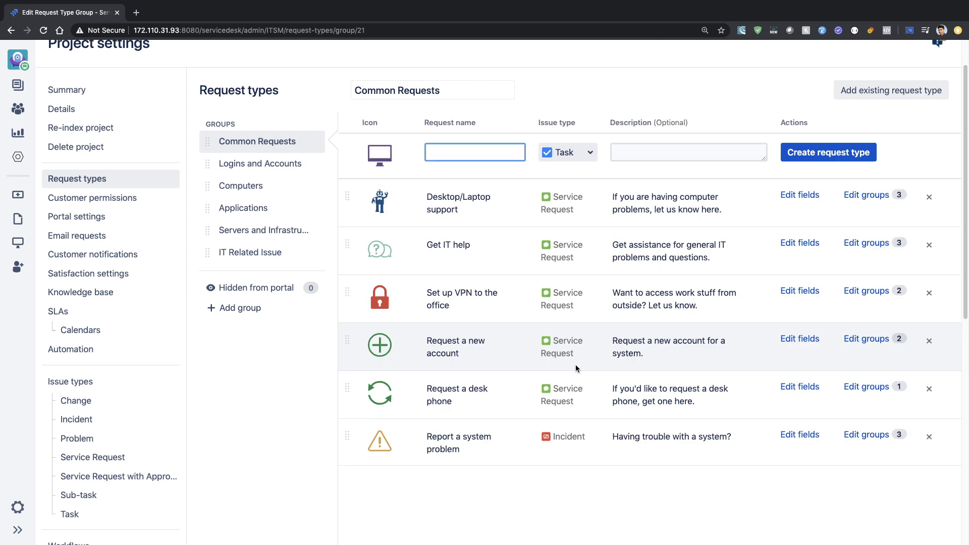
Step: In the IT Related Issue group, choose the red keyboard icon for a new request type
click(260, 255)
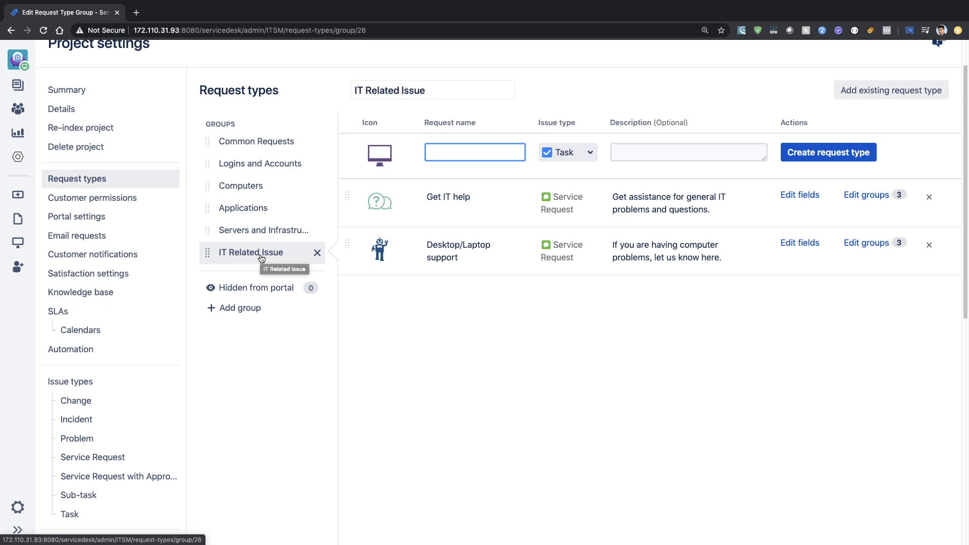
click(382, 160)
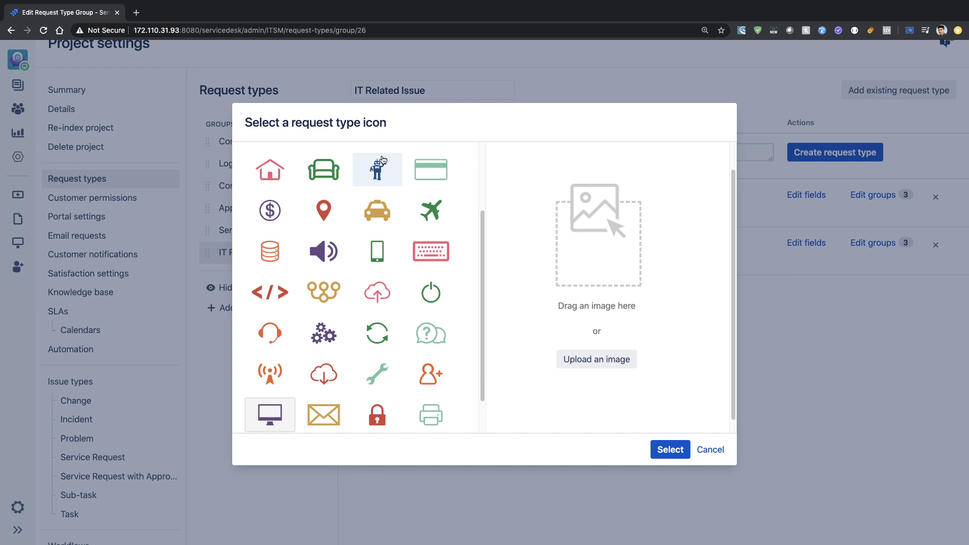
click(432, 254)
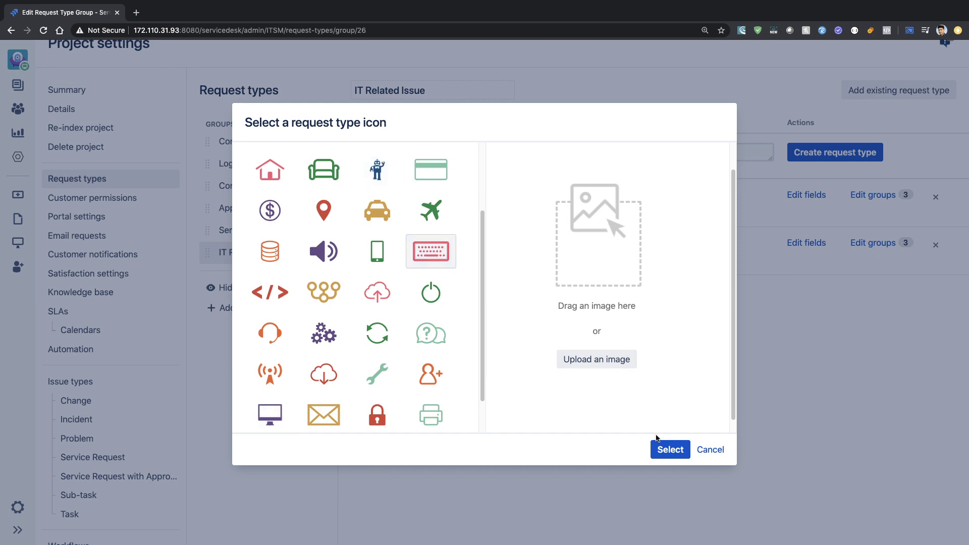
click(666, 448)
Step: Name the new request type "Keyboard issues" and set its issue type to Incident
click(454, 154)
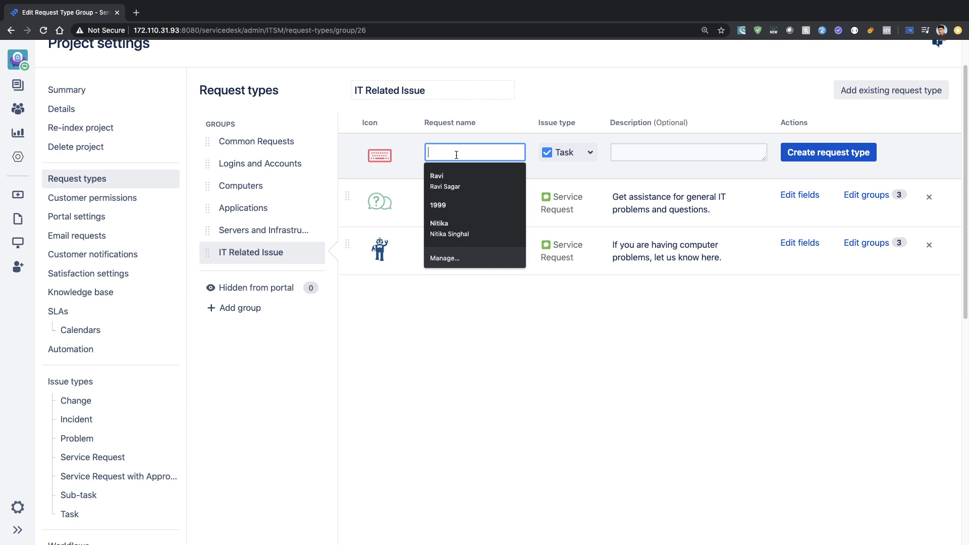
text(Keyboa)
key(BackSpace)
key(BackSpace)
key(BackSpace)
text(board rel)
key(BackSpace)
key(BackSpace)
key(BackSpace)
key(BackSpace)
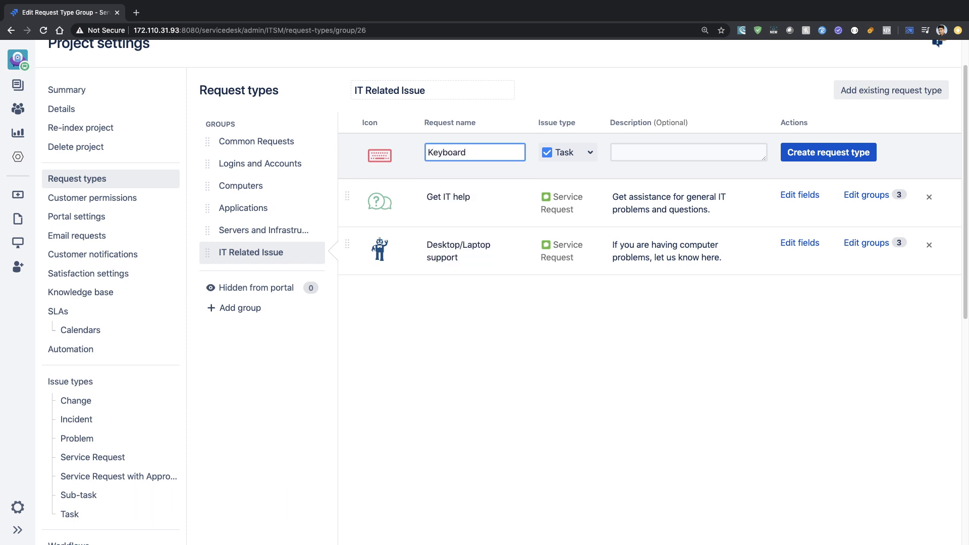
text(issues)
click(580, 152)
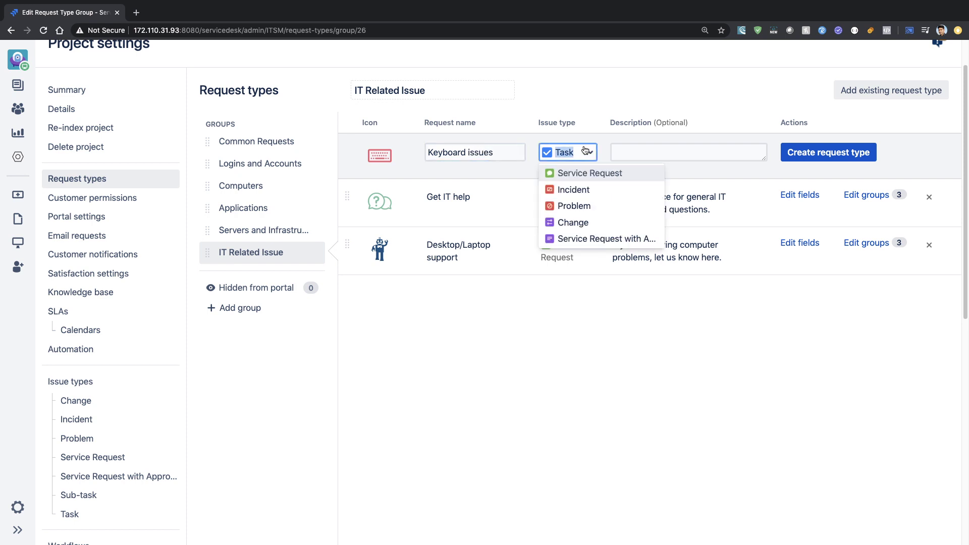
click(574, 192)
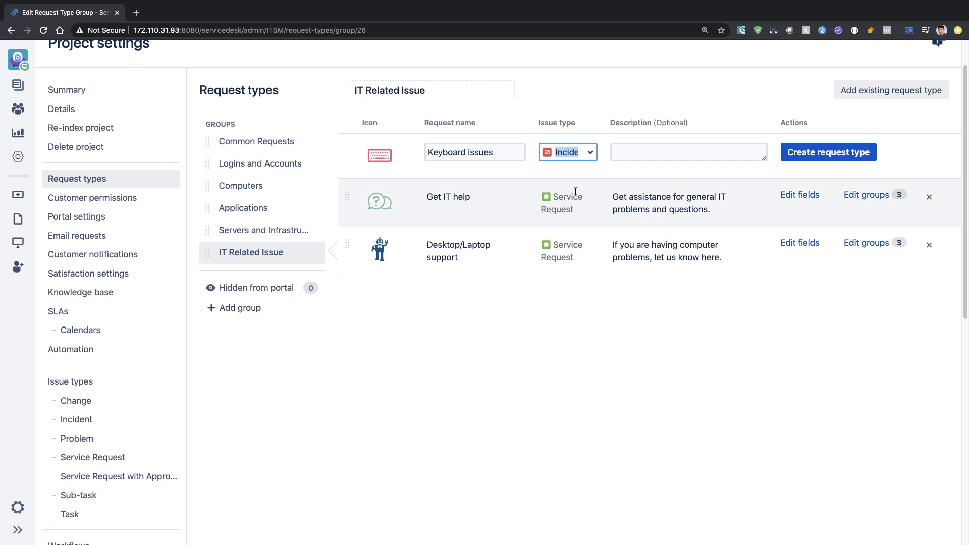
Step: Describe the request type as "Report keyboard related incidents here." and create it
click(656, 156)
text(Report)
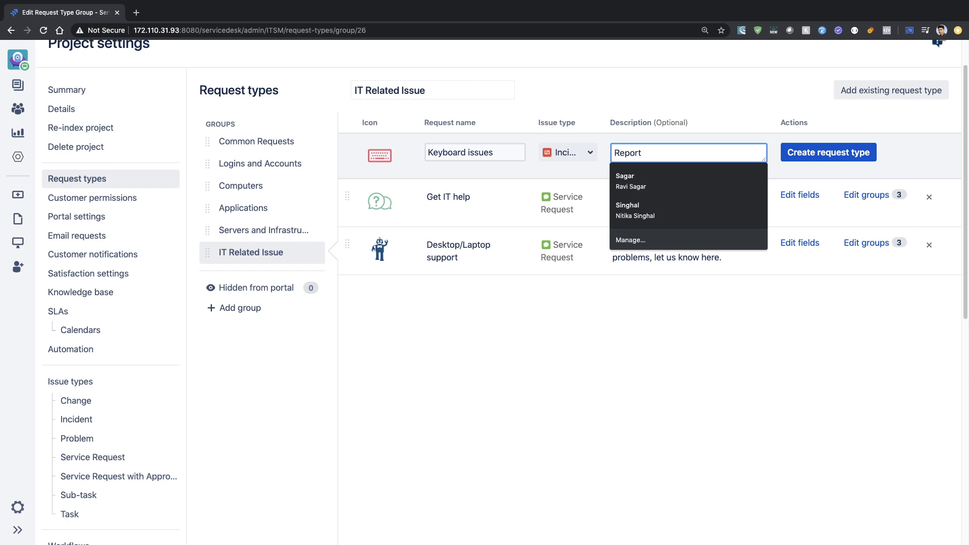
text( keyboard related incidents)
key(Return)
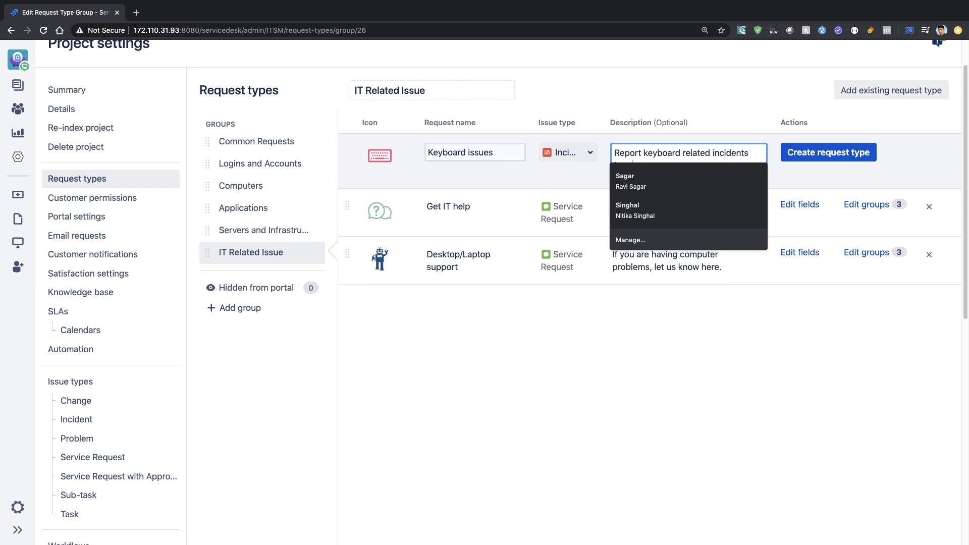
click(844, 155)
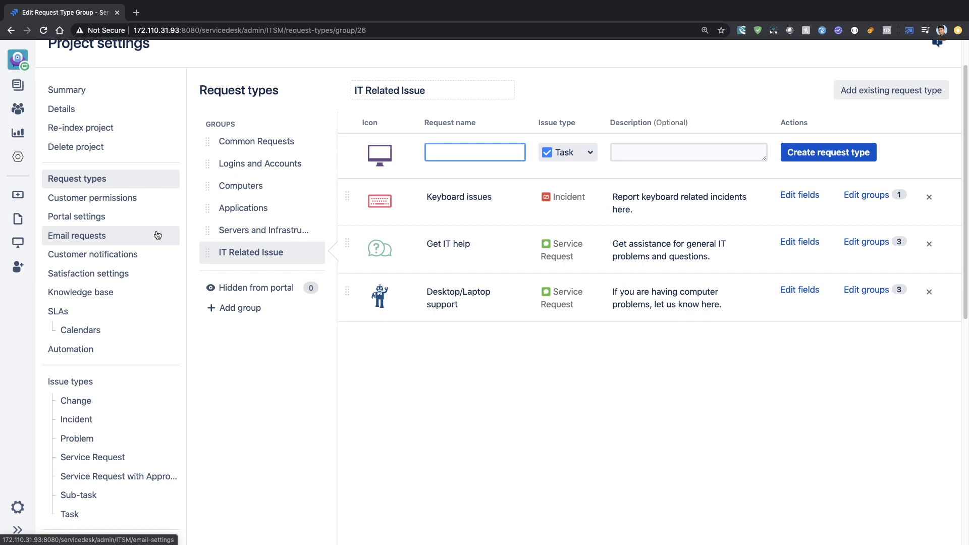
Step: Open the customer portal and view the Keyboard issues request form under IT Related Issue
click(18, 196)
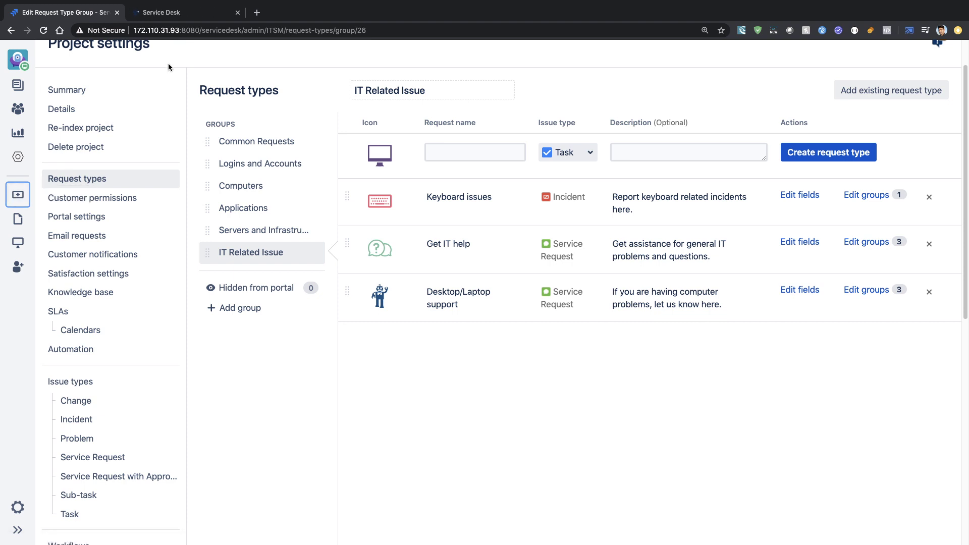
click(176, 17)
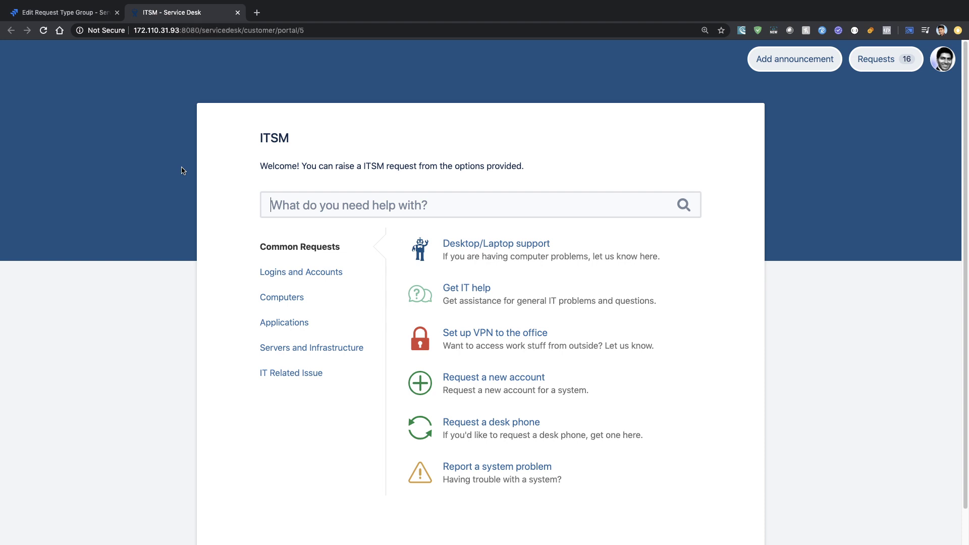
click(291, 376)
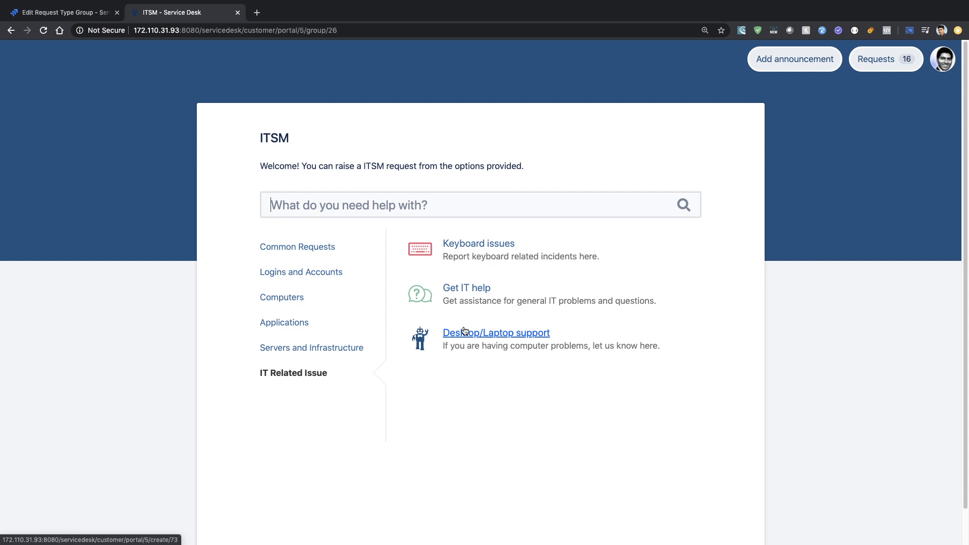
click(481, 245)
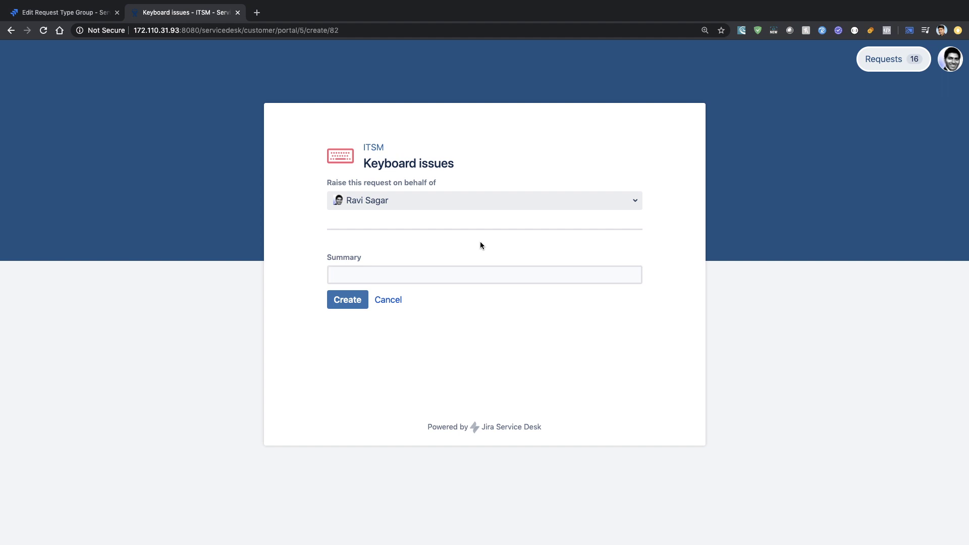
Step: Back in the project settings, add the Attachment, Description, Impact and Urgency fields to the Keyboard issues request form
click(62, 13)
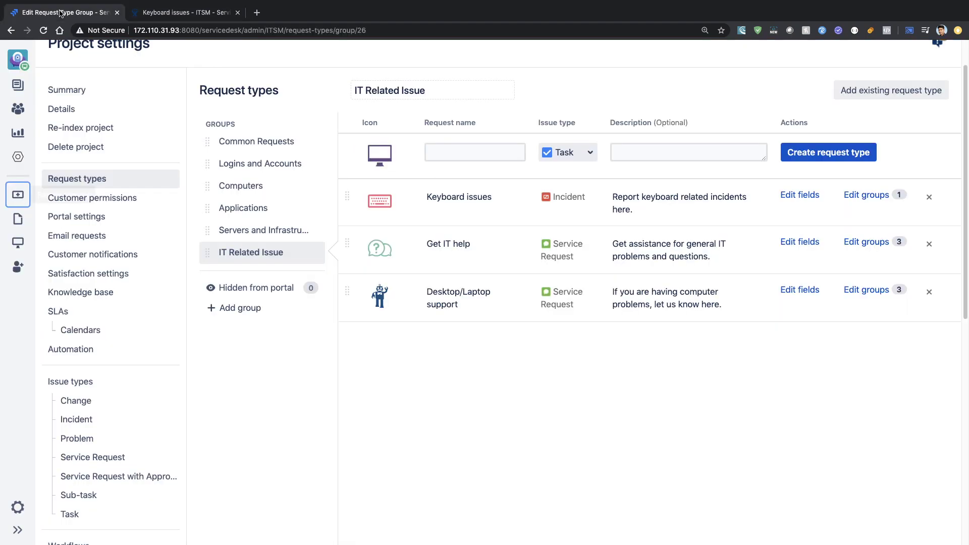
click(798, 195)
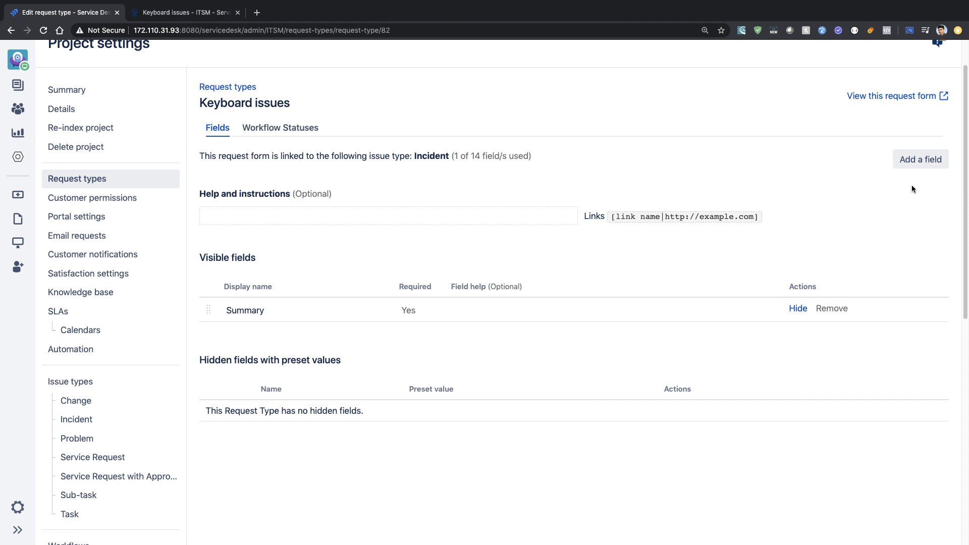
click(918, 163)
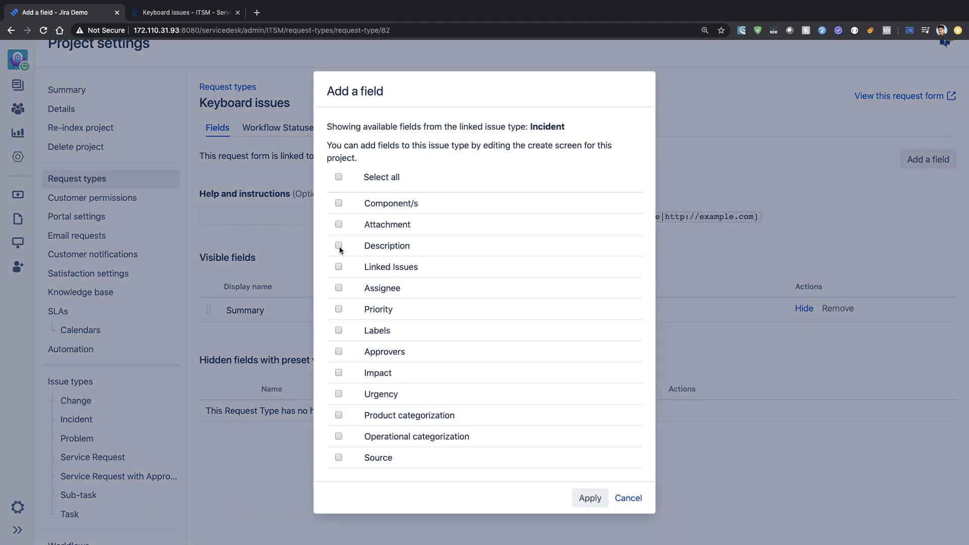
click(338, 309)
click(338, 309)
click(338, 224)
click(584, 505)
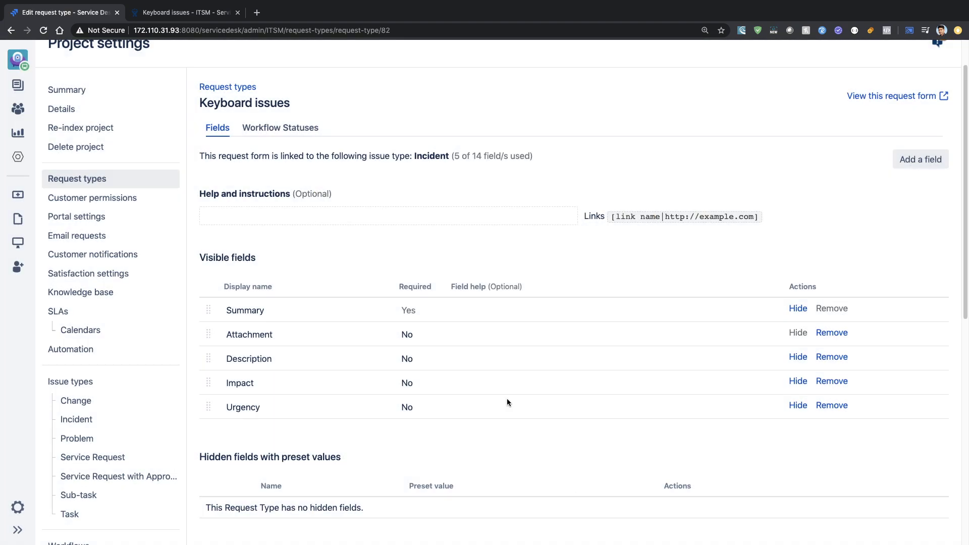
scroll(495, 383, down, 3)
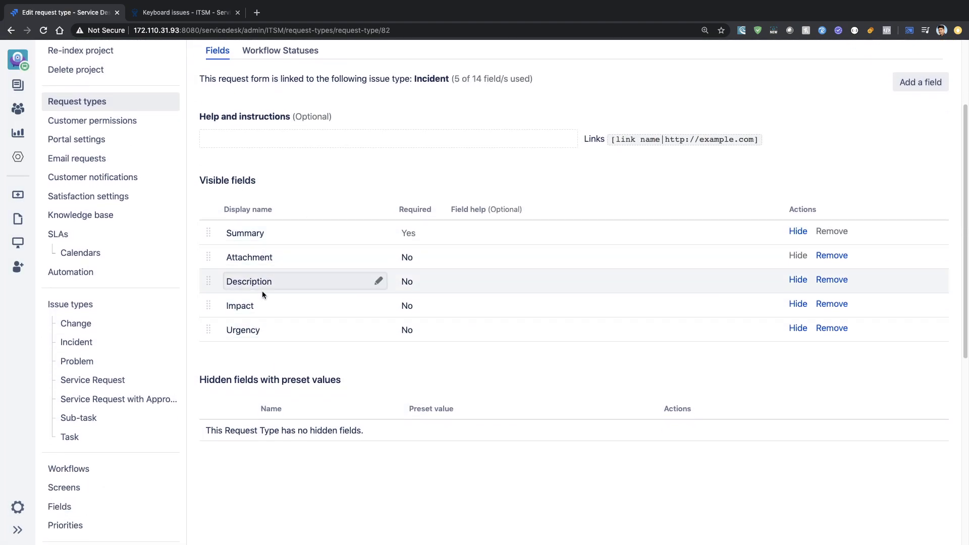
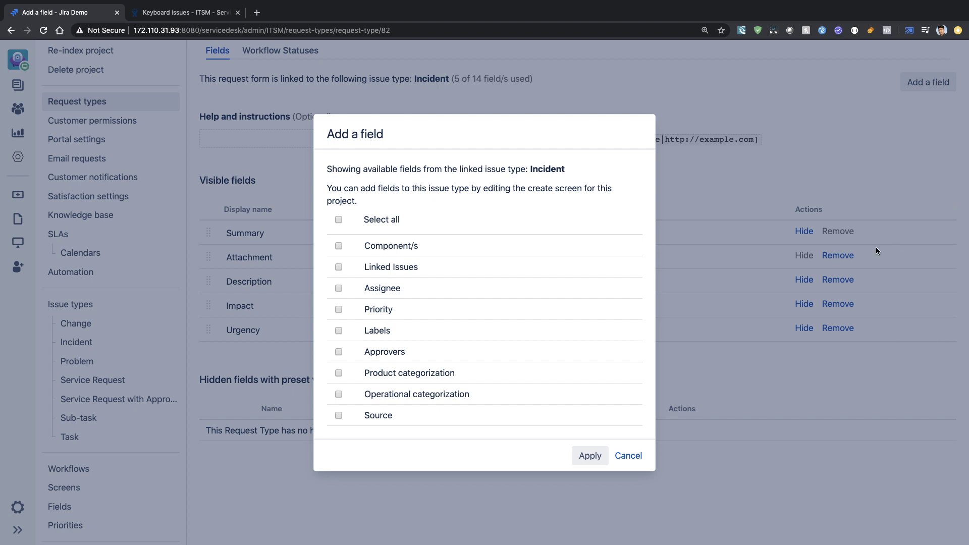
Step: Close the field selection without adding more fields and reload the Keyboard issues request form in the customer portal
click(621, 457)
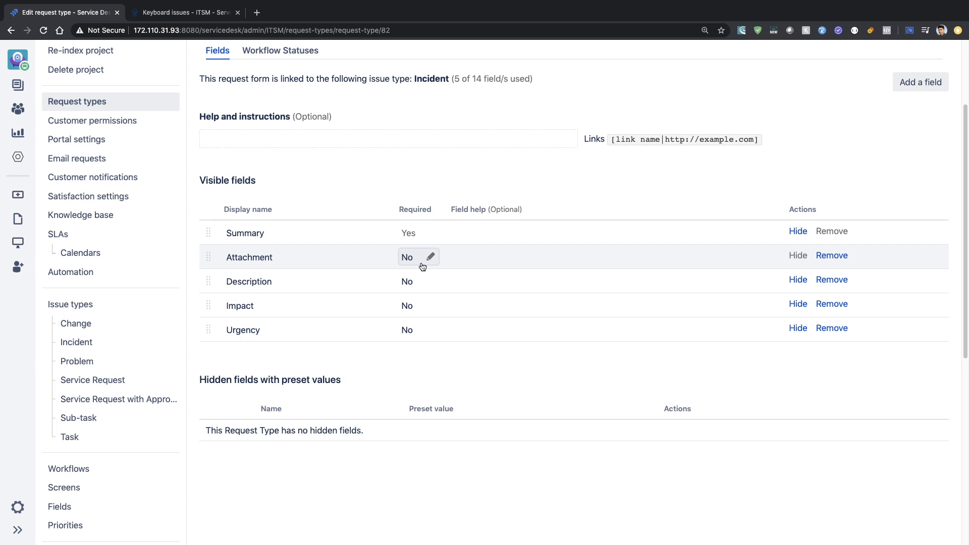
key(ctrl+Tab)
click(44, 31)
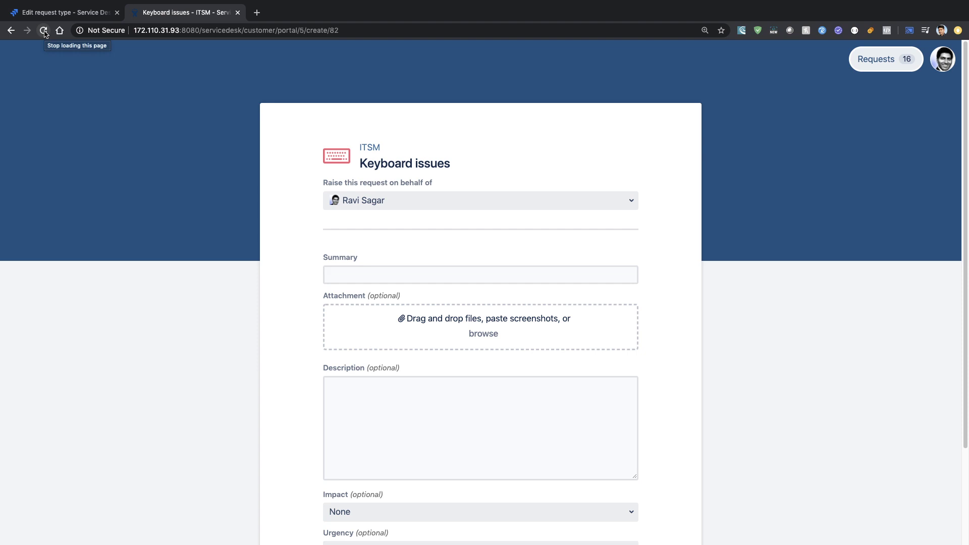
Step: Fill in the request with the summary "My keyboard is broken" and the description "Please help me with a new keyboard"
text(This)
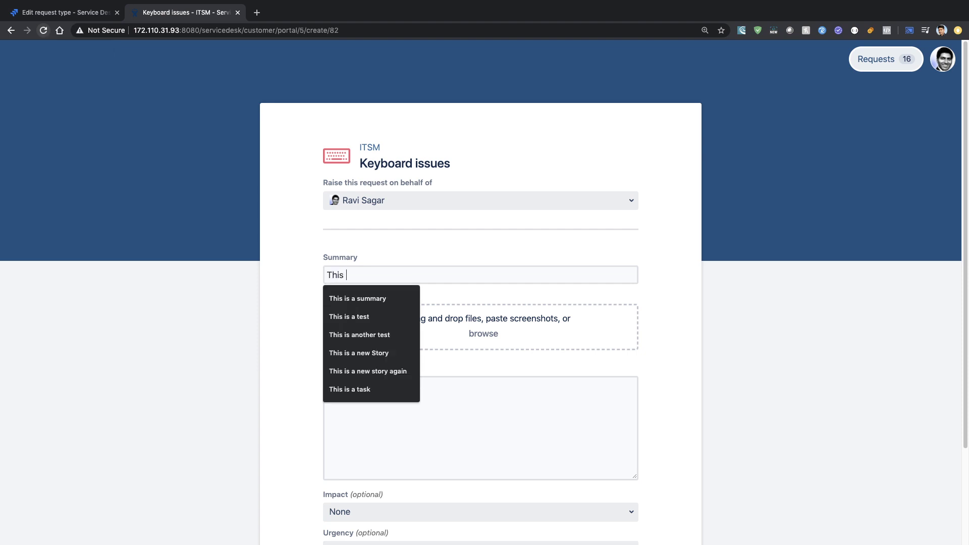
key(super+a)
text(My keyboard is )
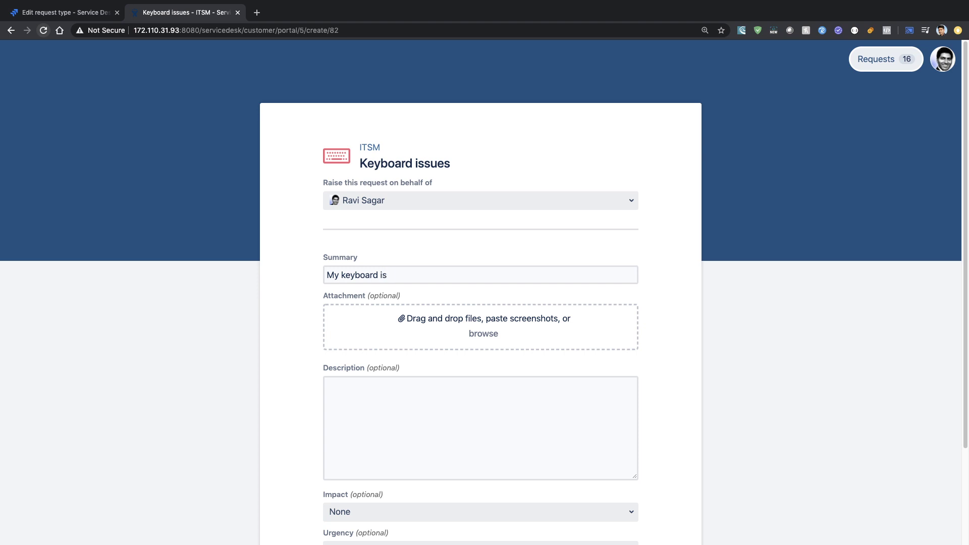
text(broken)
scroll(117, 208, down, 1)
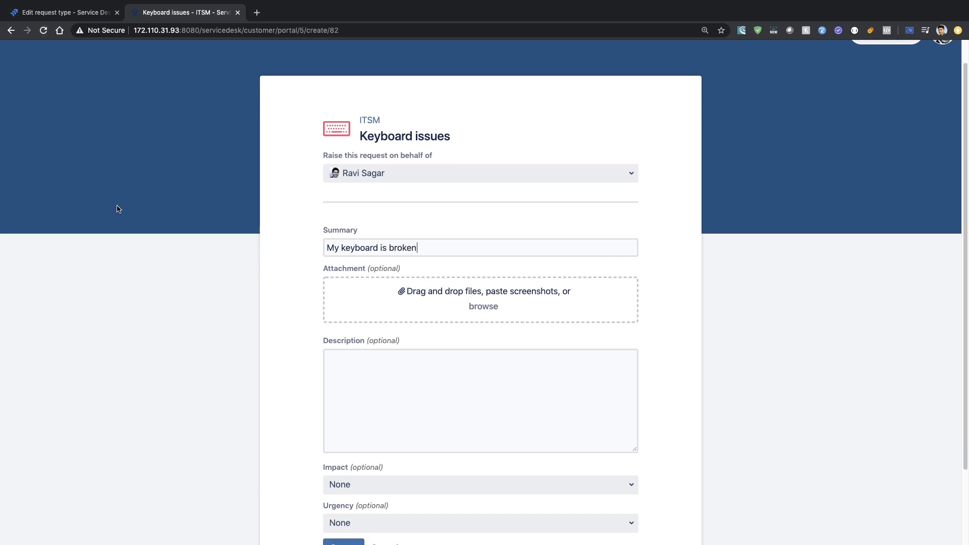
scroll(117, 208, down, 3)
click(382, 290)
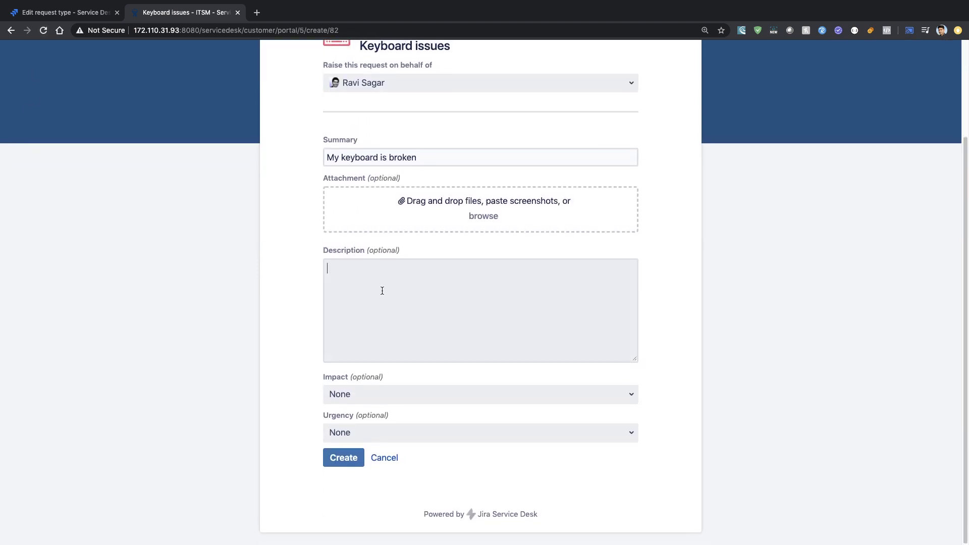
text(Please help me with a new k)
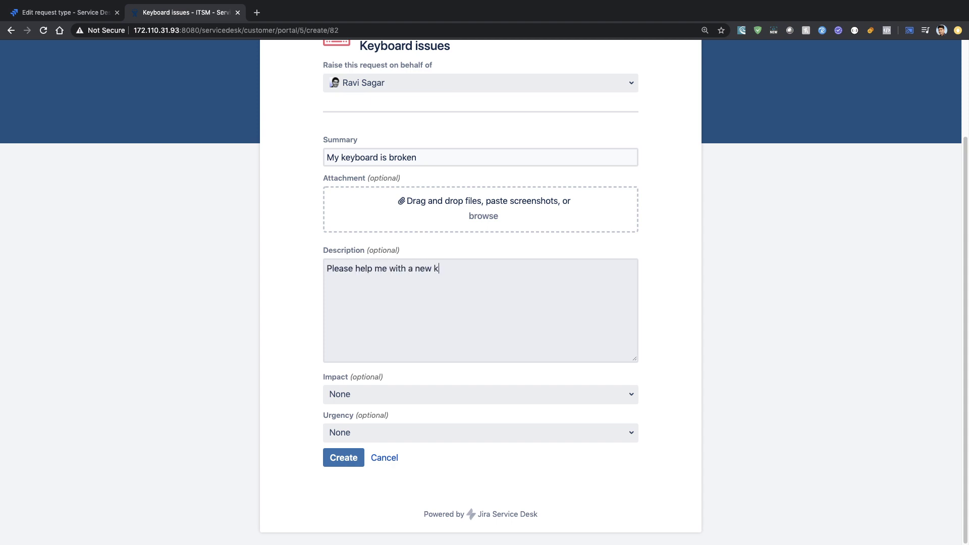
text(eyboard)
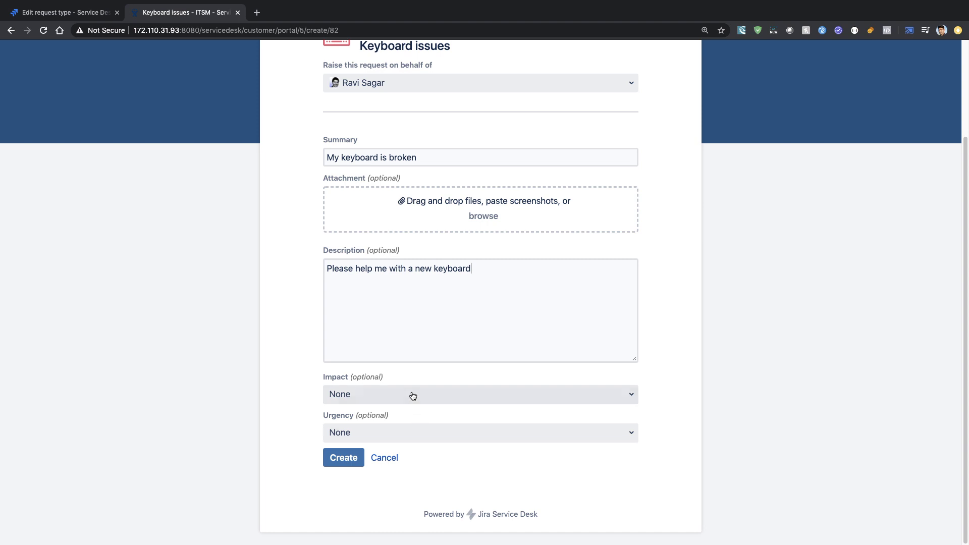
Step: Set the request's Impact to Moderate / Limited and its Urgency to Medium
click(393, 394)
click(359, 462)
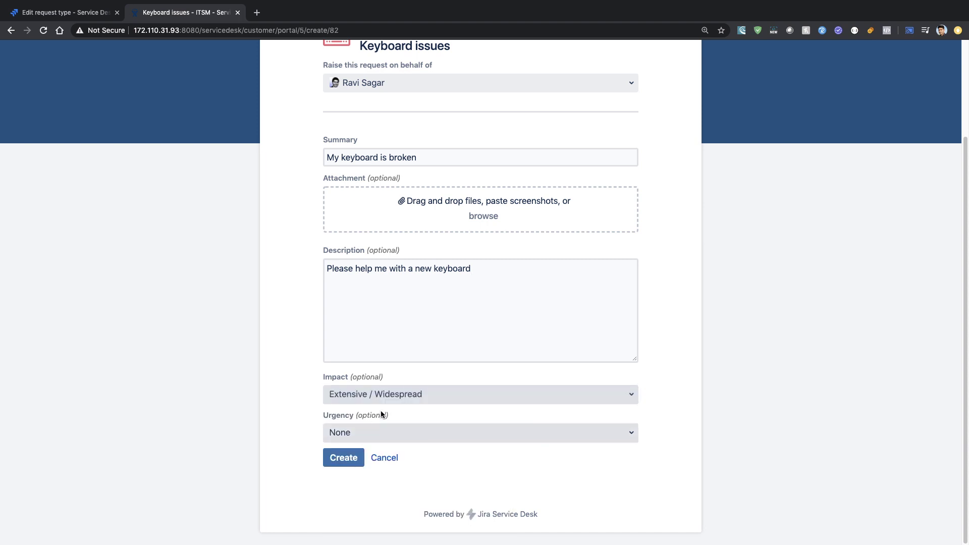
click(394, 396)
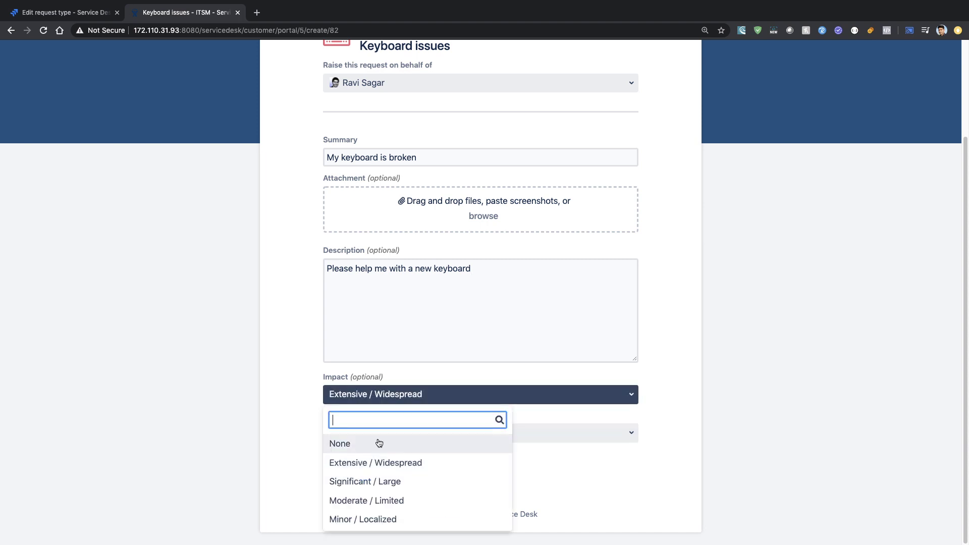
click(379, 500)
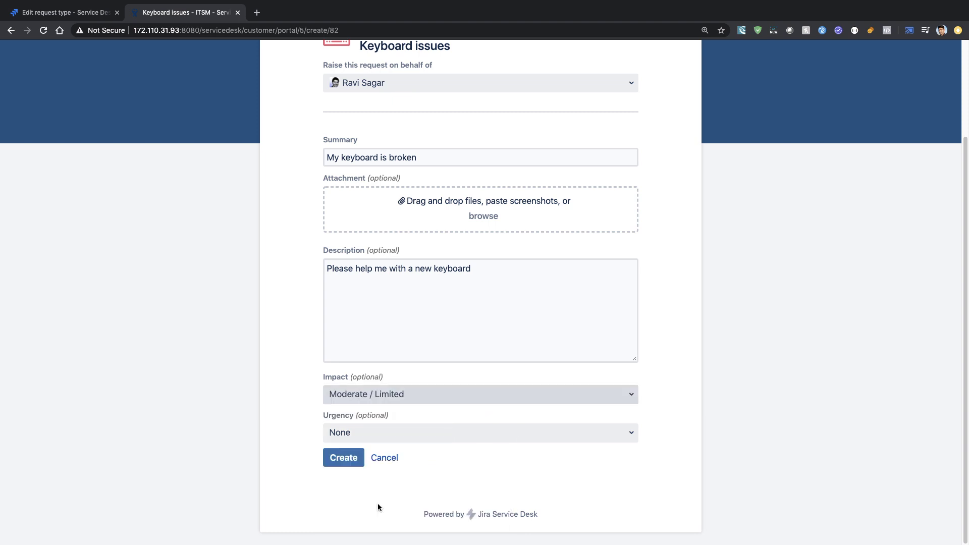
click(366, 438)
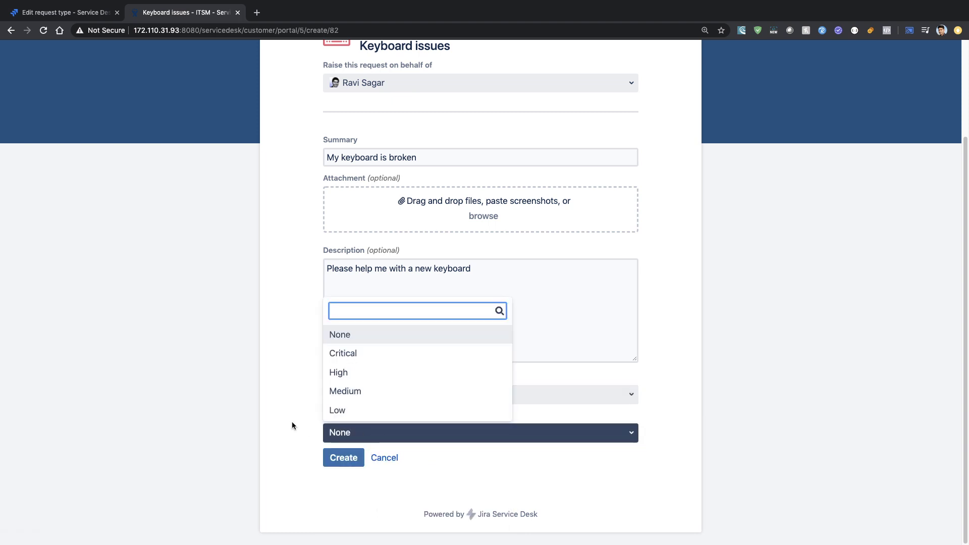
click(367, 438)
click(369, 436)
click(363, 390)
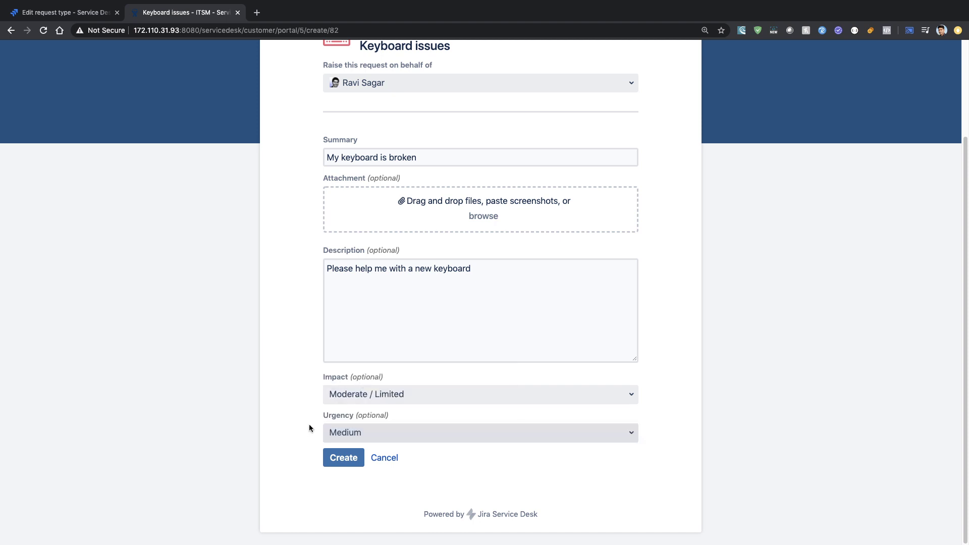
Step: Try to create the keyboard request and refresh the form page
click(346, 456)
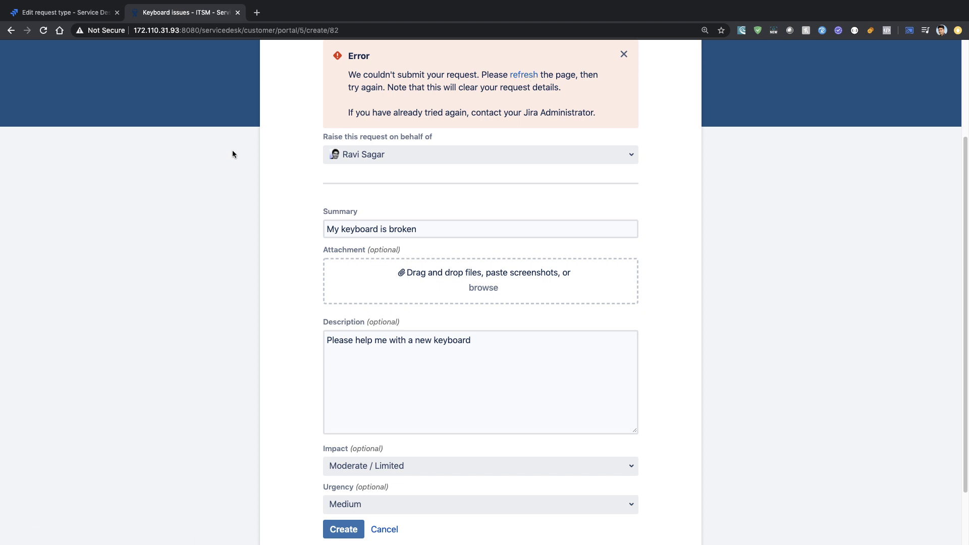
scroll(232, 154, down, 3)
scroll(232, 154, up, 3)
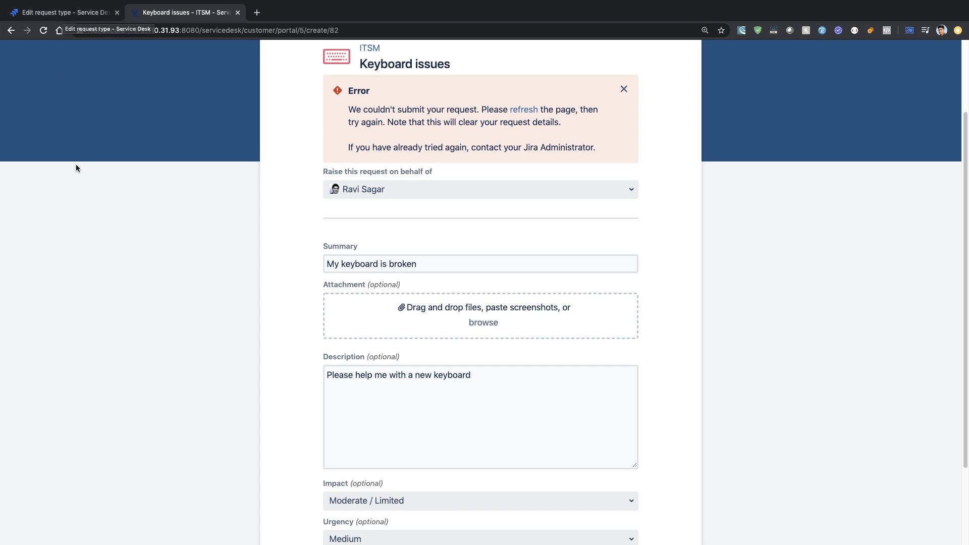
click(526, 115)
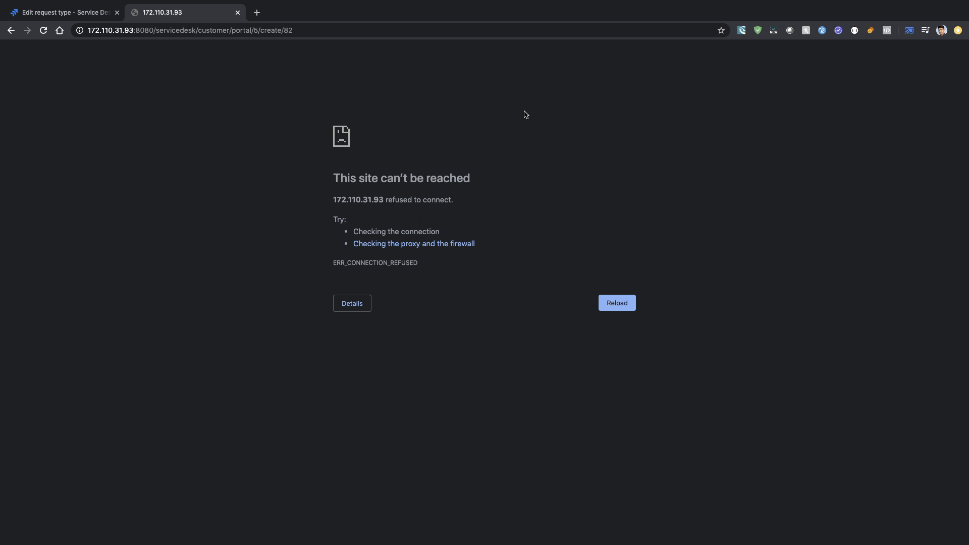
key(super+Tab)
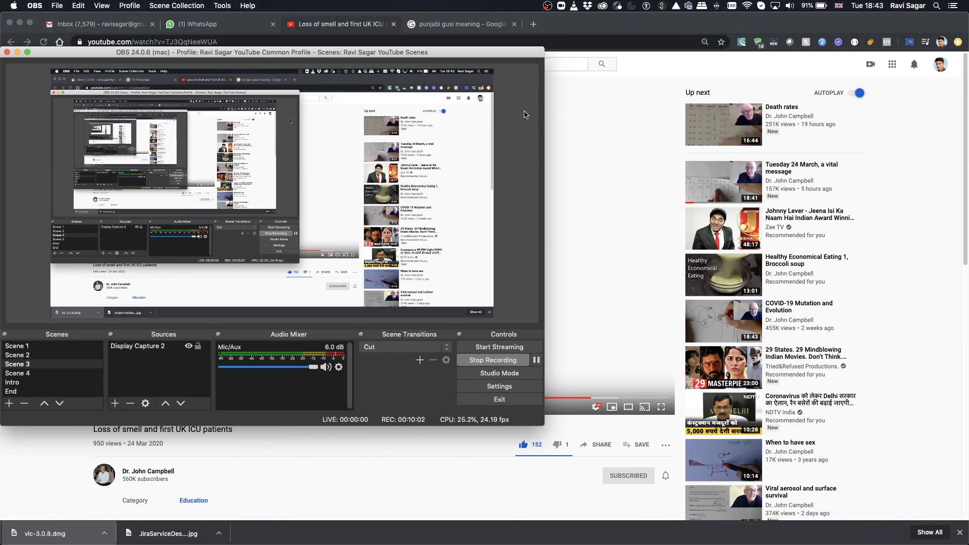
click(537, 360)
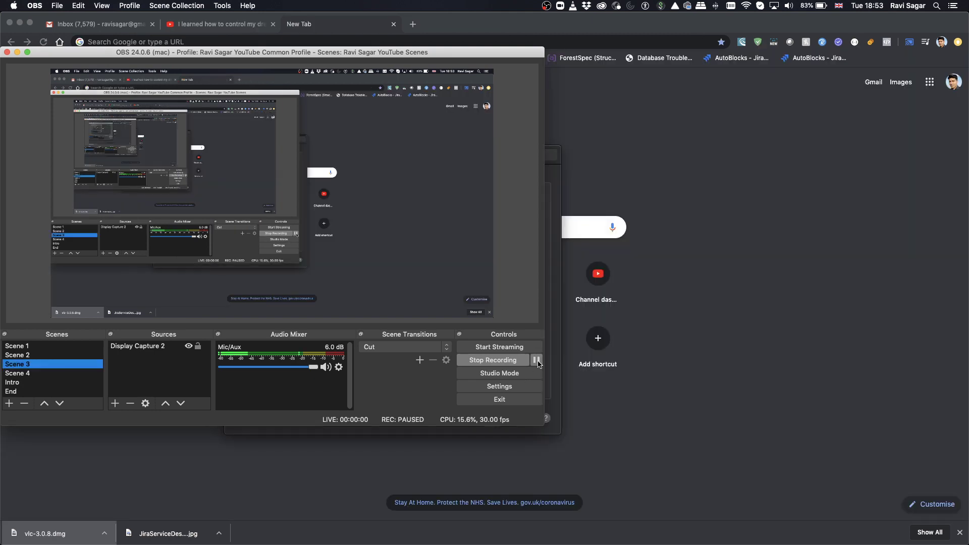
click(537, 360)
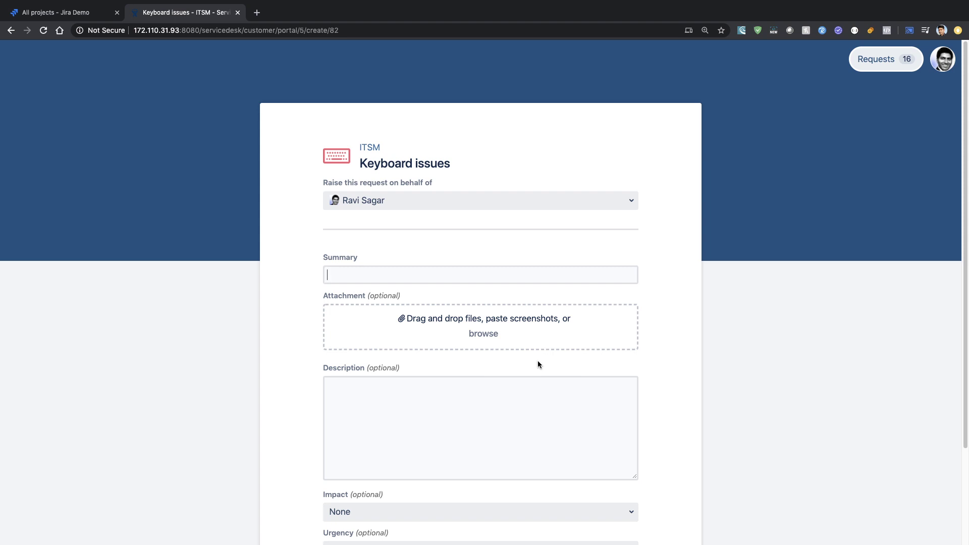
Step: Enter "My keyboard is not working" as the summary of the Keyboard issues request
click(431, 275)
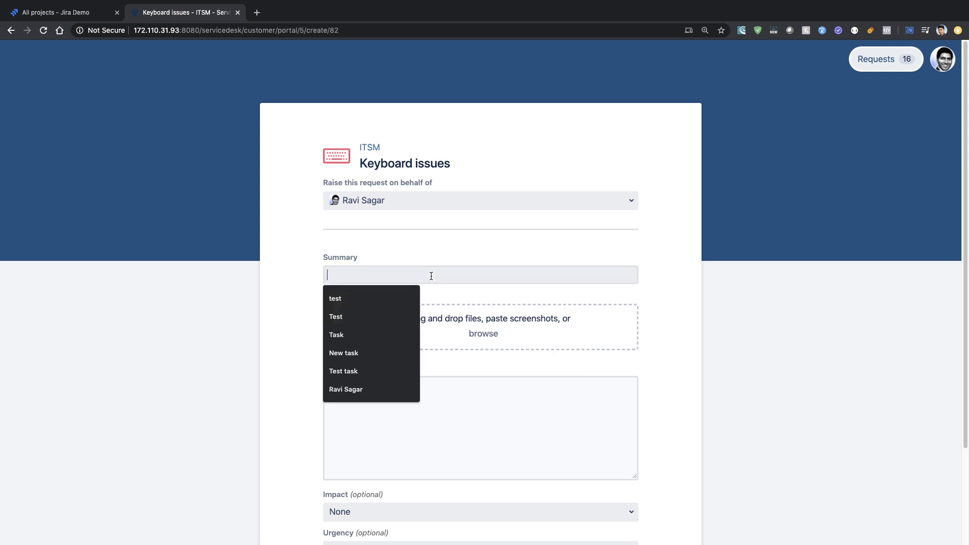
text(My )
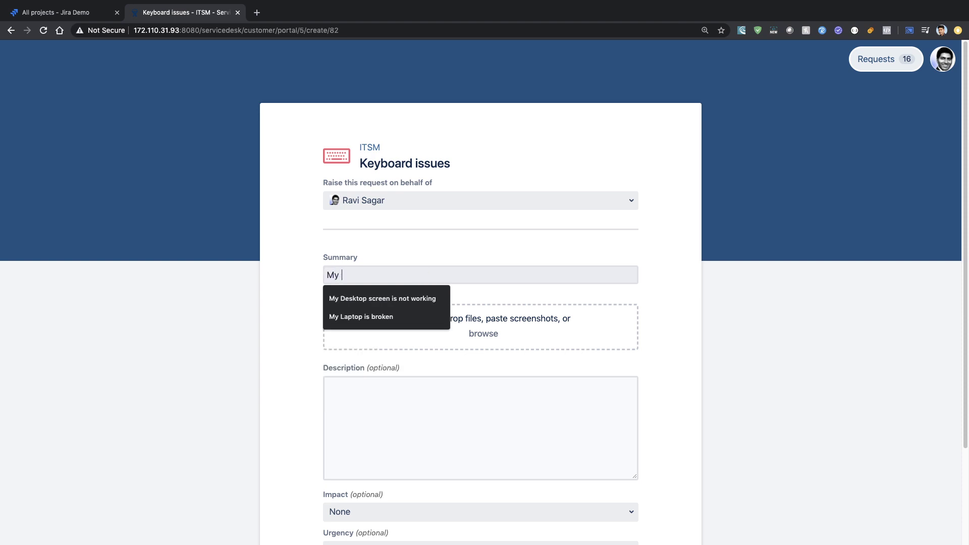
text(keyb)
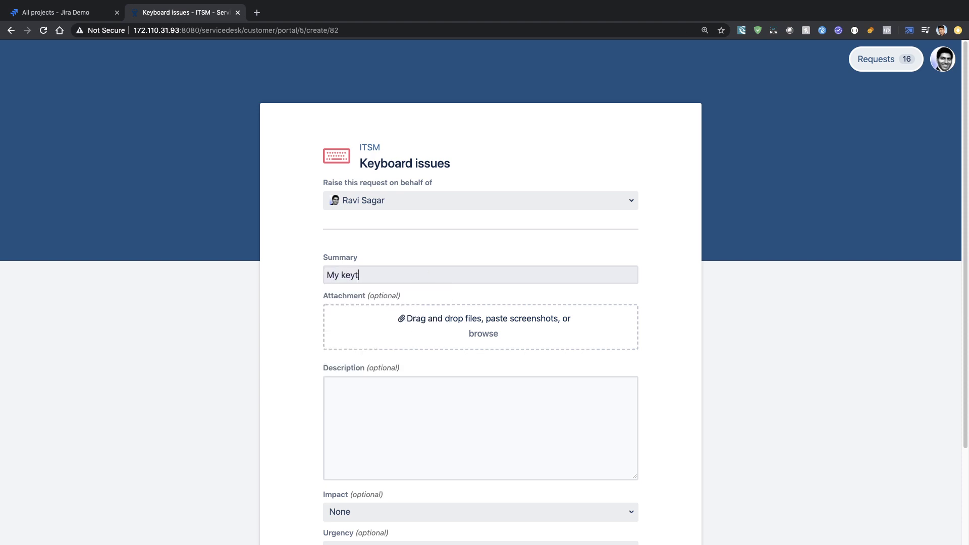
key(BackSpace)
text(boaed)
key(BackSpace)
key(BackSpace)
key(BackSpace)
key(BackSpace)
text(ard is not working)
Step: Enter "Please help me ASAP" as the request's description
scroll(409, 390, down, 3)
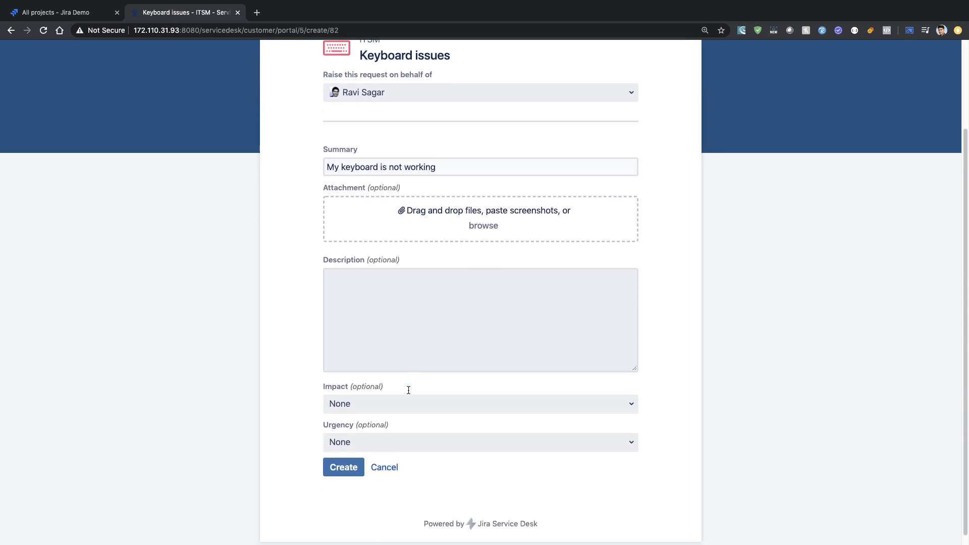
click(417, 301)
text(Please )
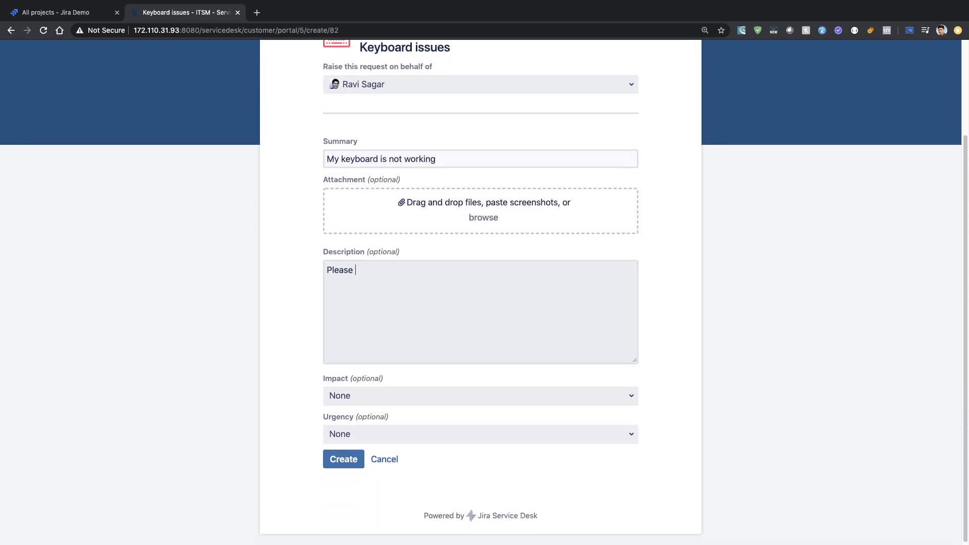
text(help me ASAP)
Step: Set Impact to Moderate / Limited and Urgency to Medium, and create the request
click(378, 392)
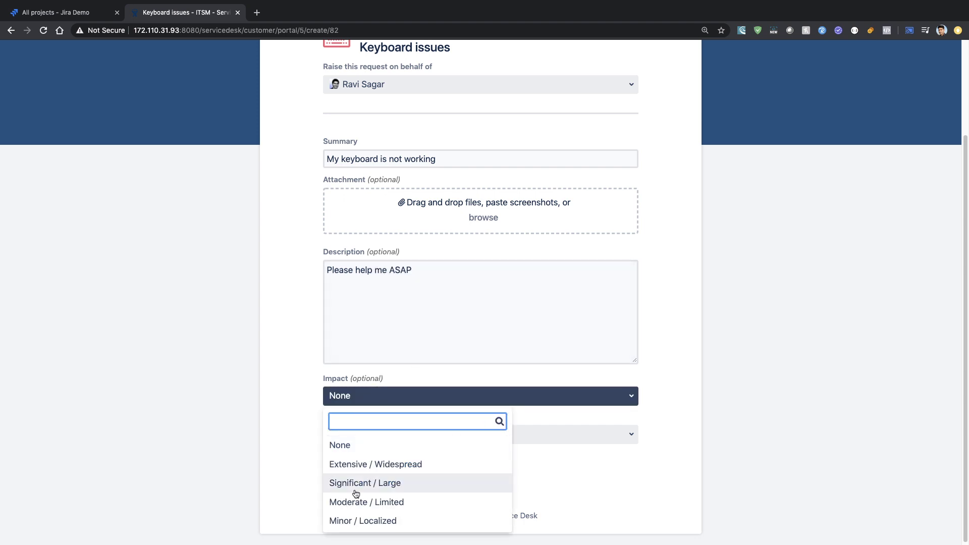
click(359, 500)
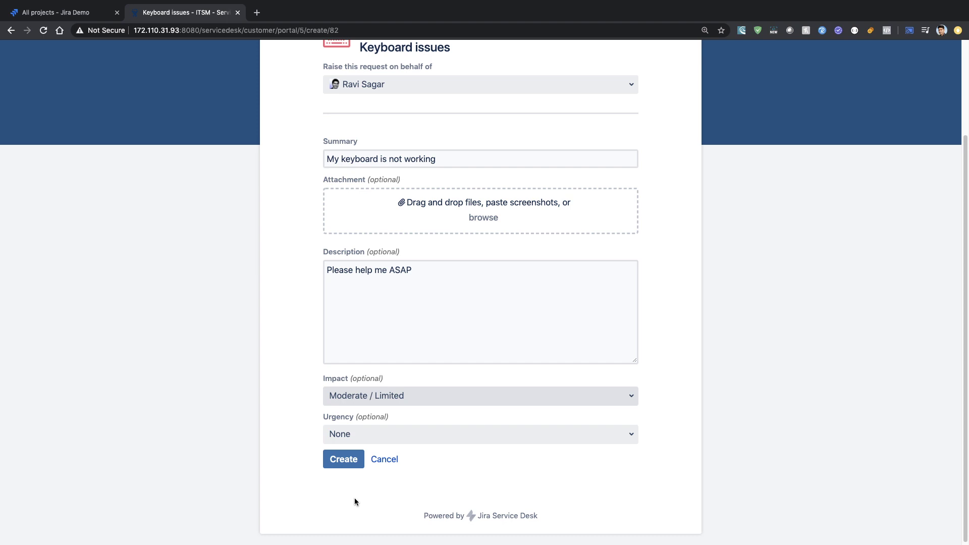
click(386, 437)
click(391, 397)
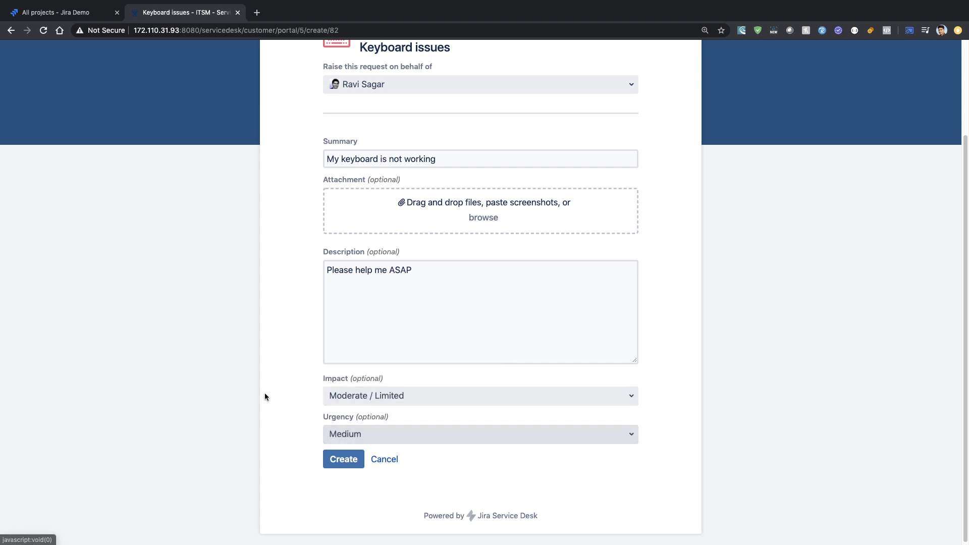
click(346, 467)
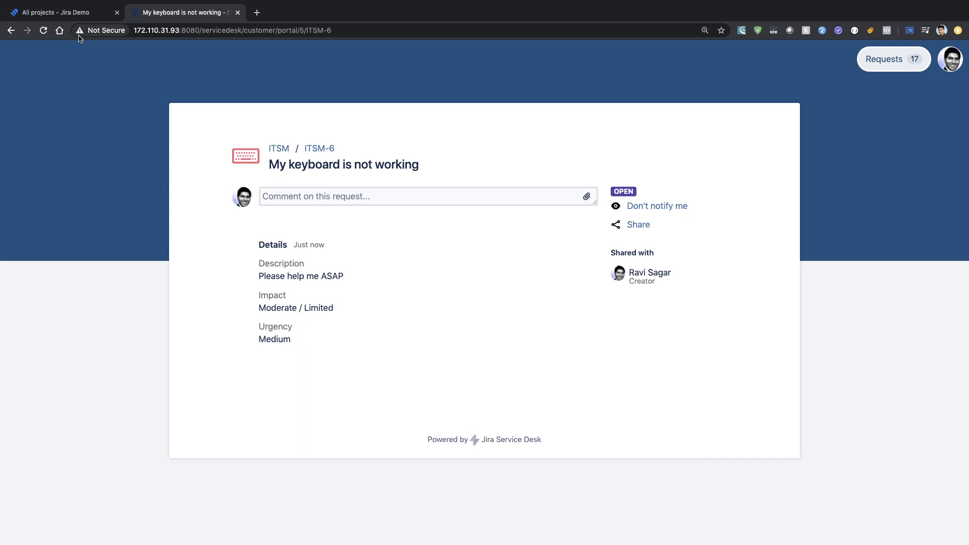
Step: Go to the ITSM project in Jira and open the "My keyboard is not working" issue from the All open queue
click(58, 12)
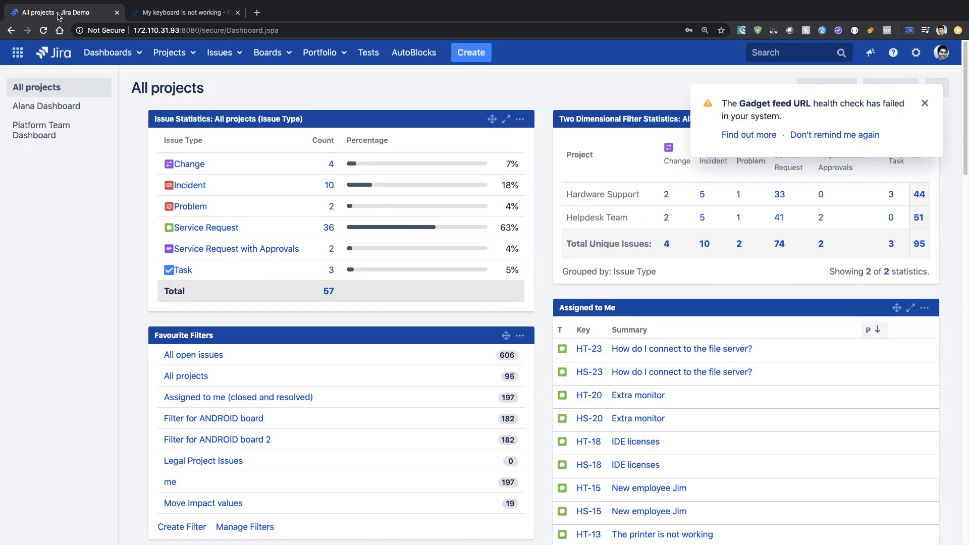
click(183, 56)
click(185, 97)
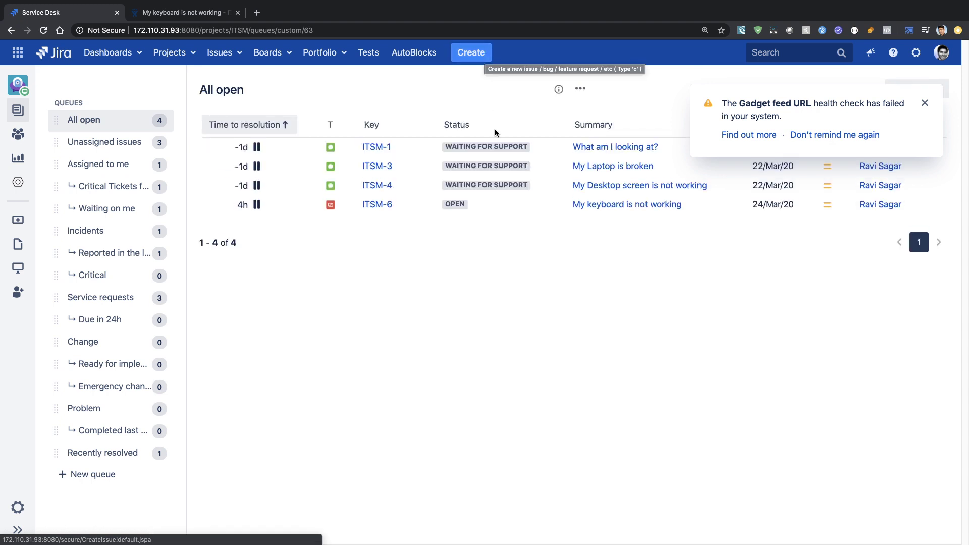
click(380, 206)
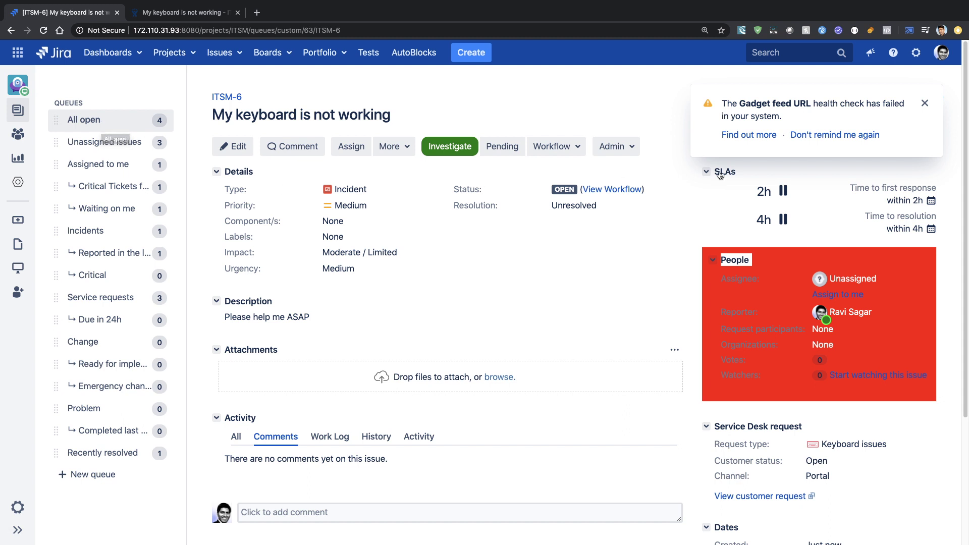
Step: Dismiss the health check notice and open the request type choices in the issue's Service Desk request details
click(925, 104)
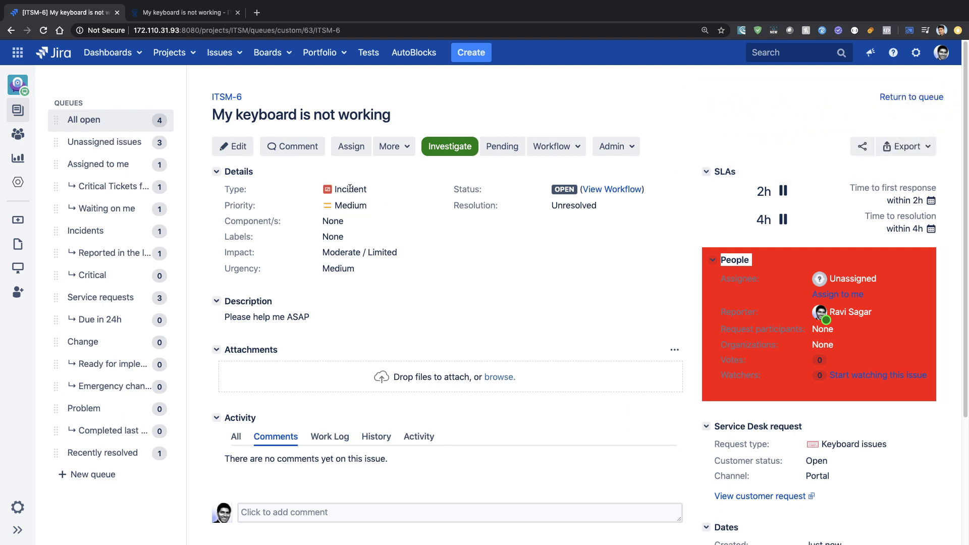
scroll(519, 276, down, 3)
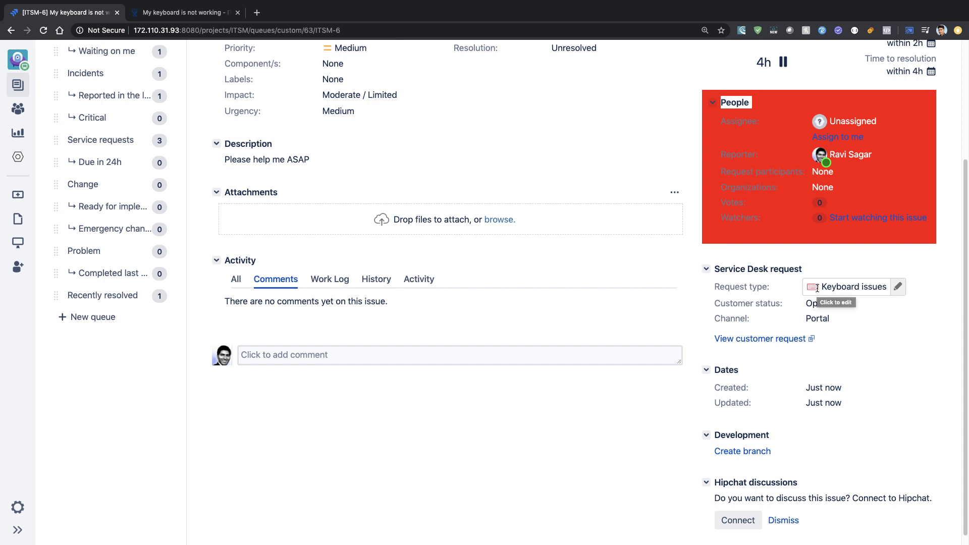
click(897, 286)
click(930, 288)
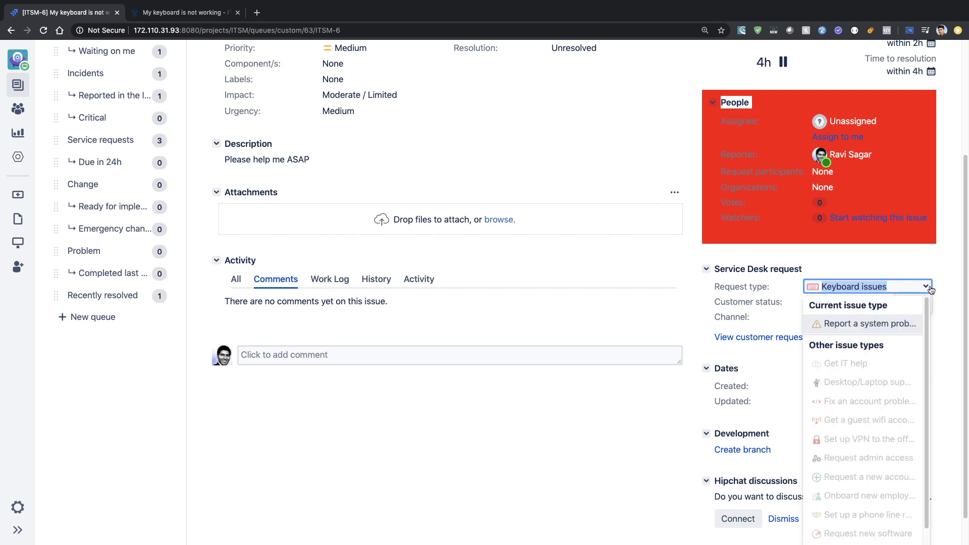
Step: Close the request type choices without changing them and review the issue's details and Service Desk request section
click(946, 289)
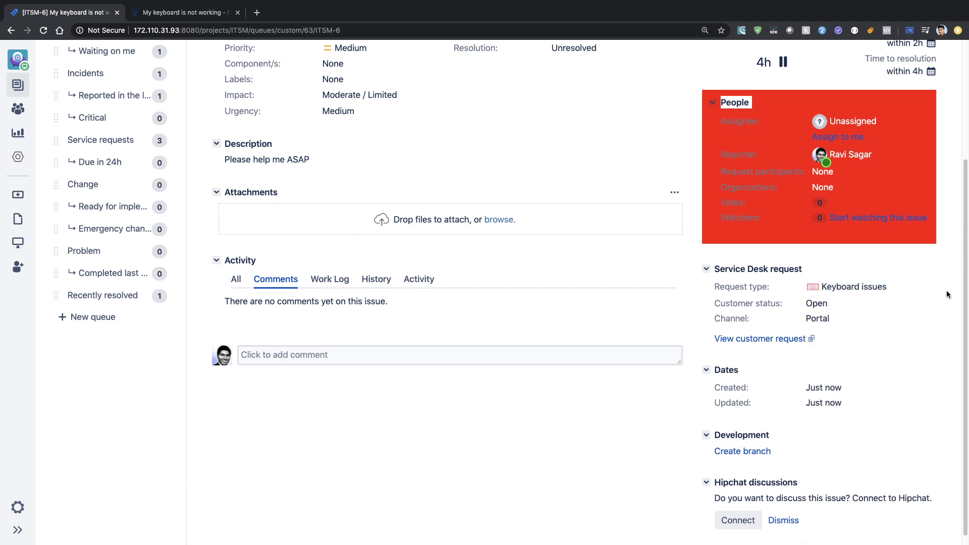
scroll(535, 310, up, 3)
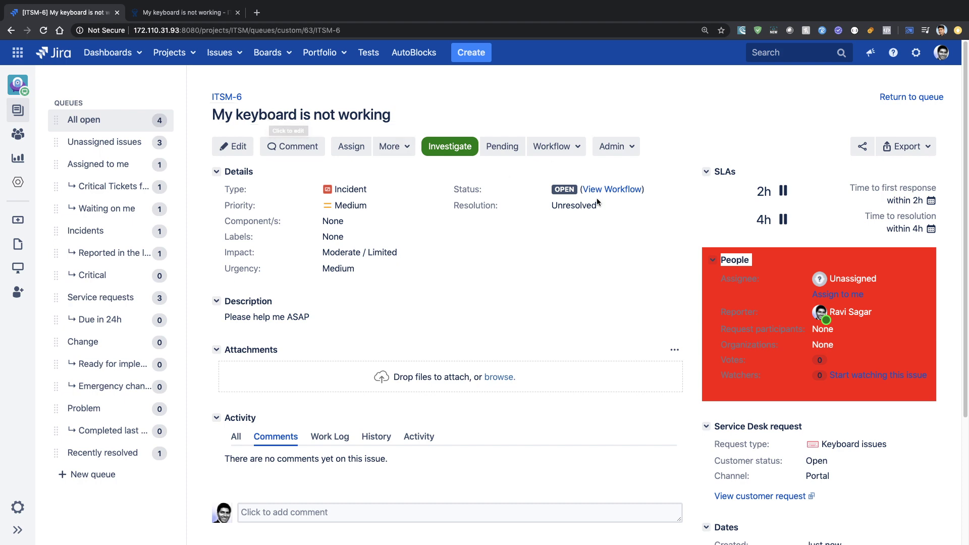
scroll(600, 199, down, 3)
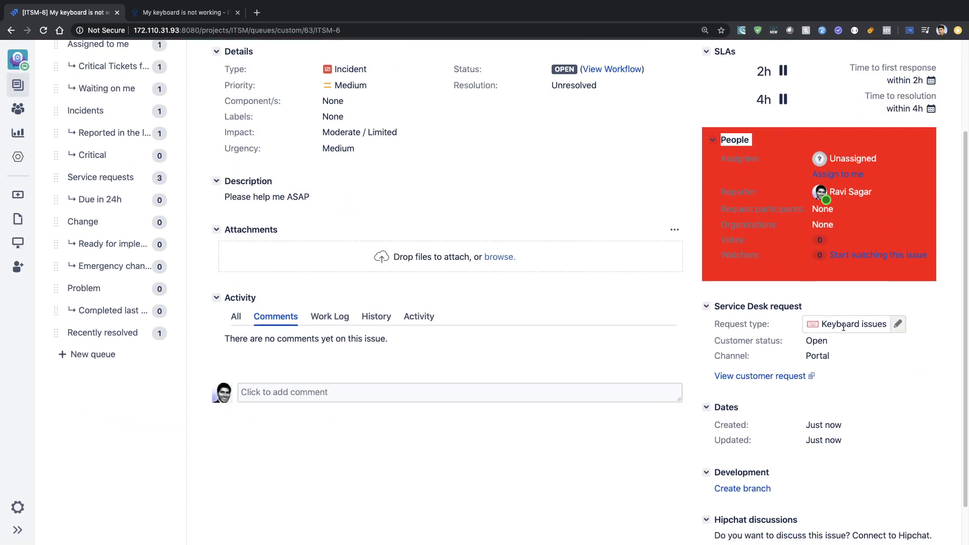
Step: Start a new queue in the ITSM project and name it "Keyboard issues"
click(74, 361)
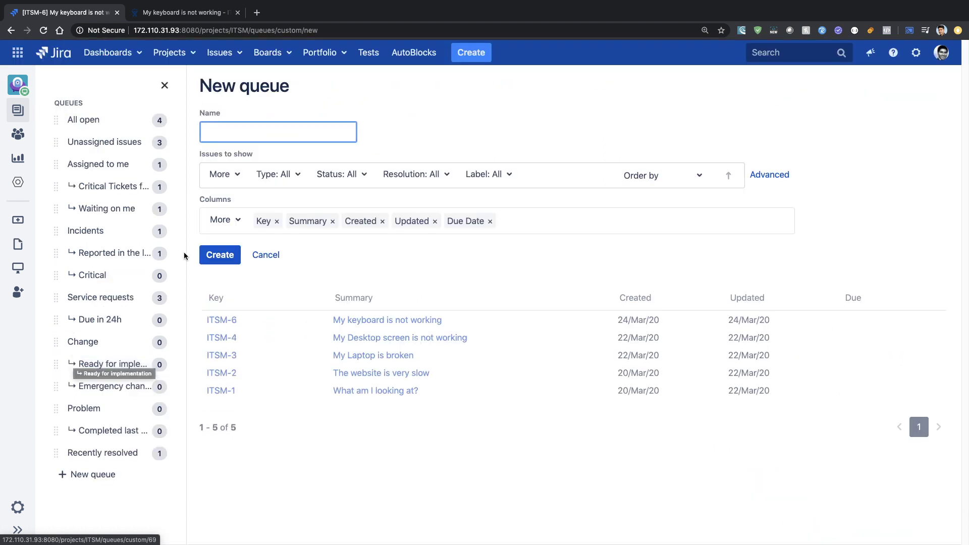
text(Key)
key(Down)
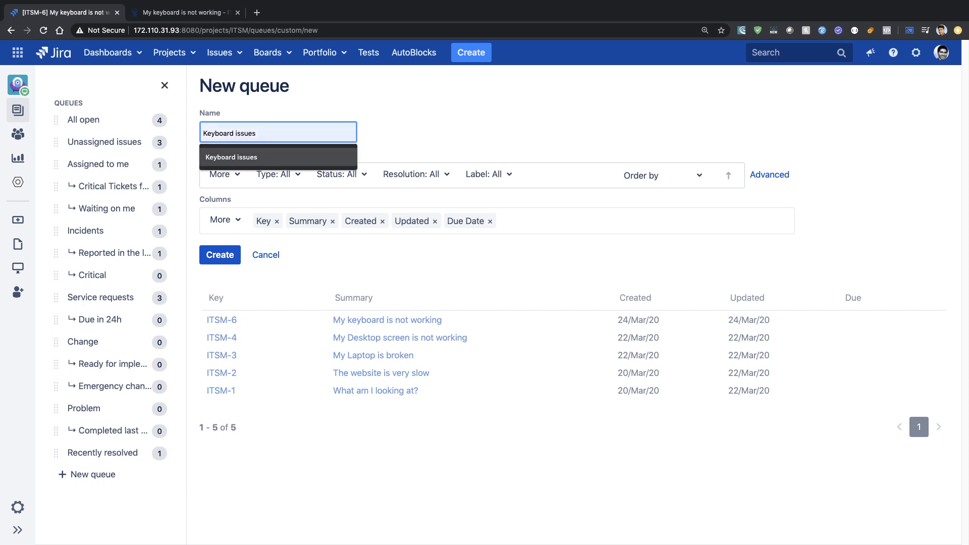
key(Return)
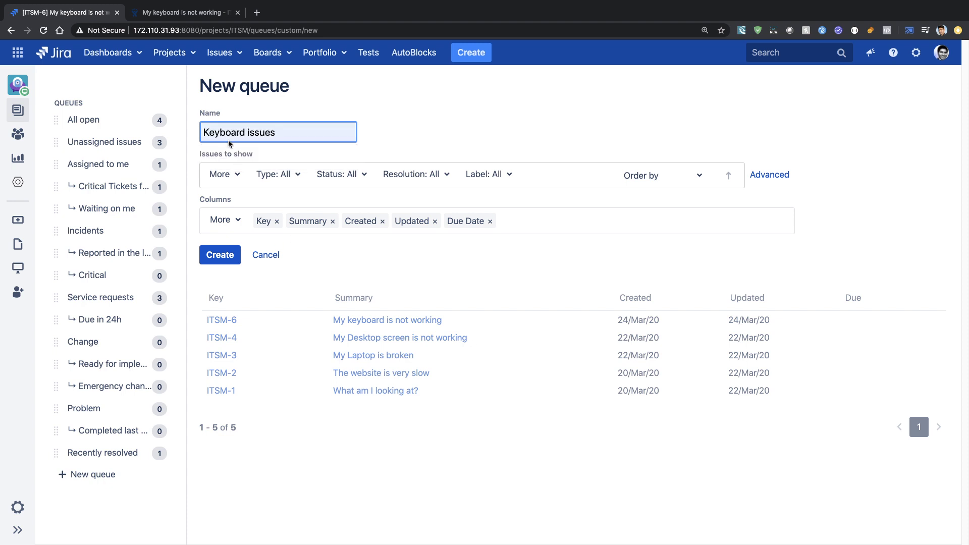
Step: Try to add Customer Request Type as a criterion in the queue's basic issue filter
click(231, 178)
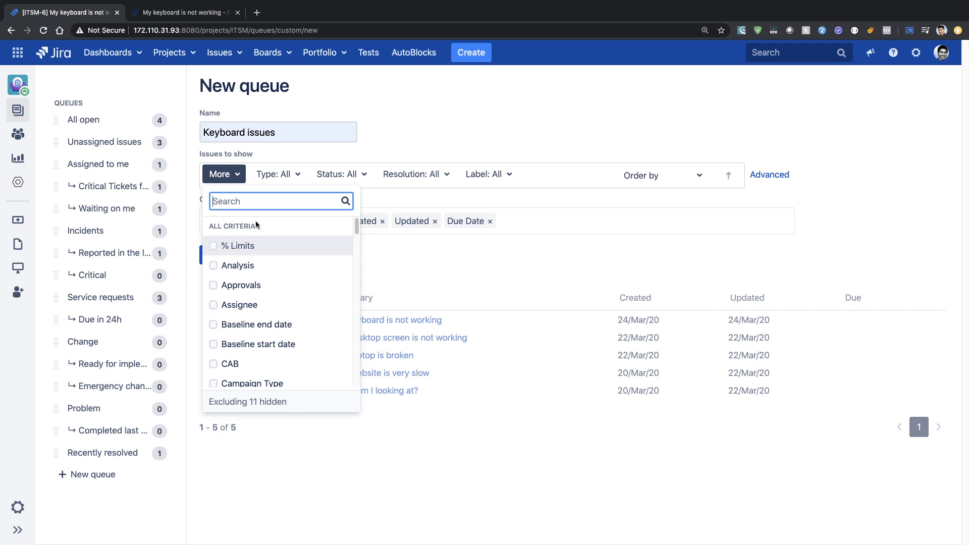
text(req)
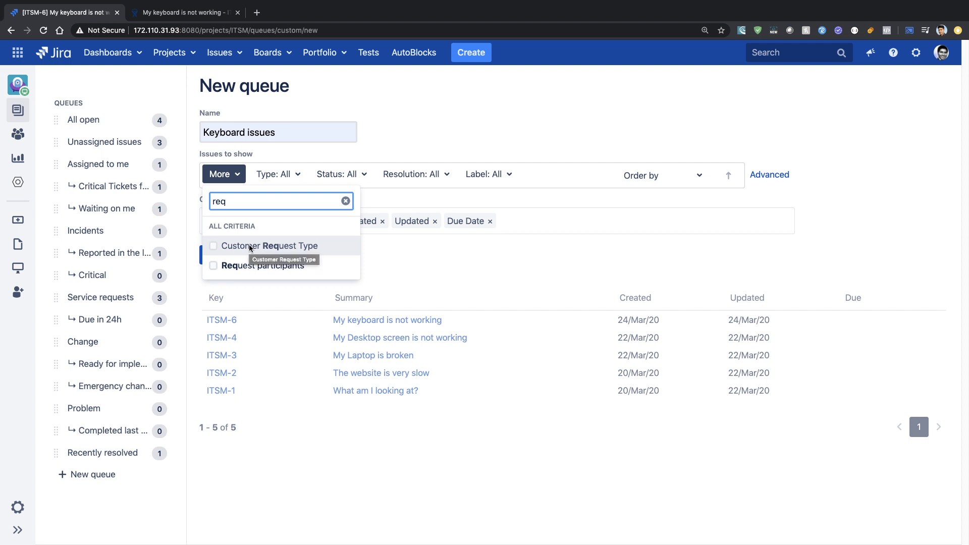
click(213, 246)
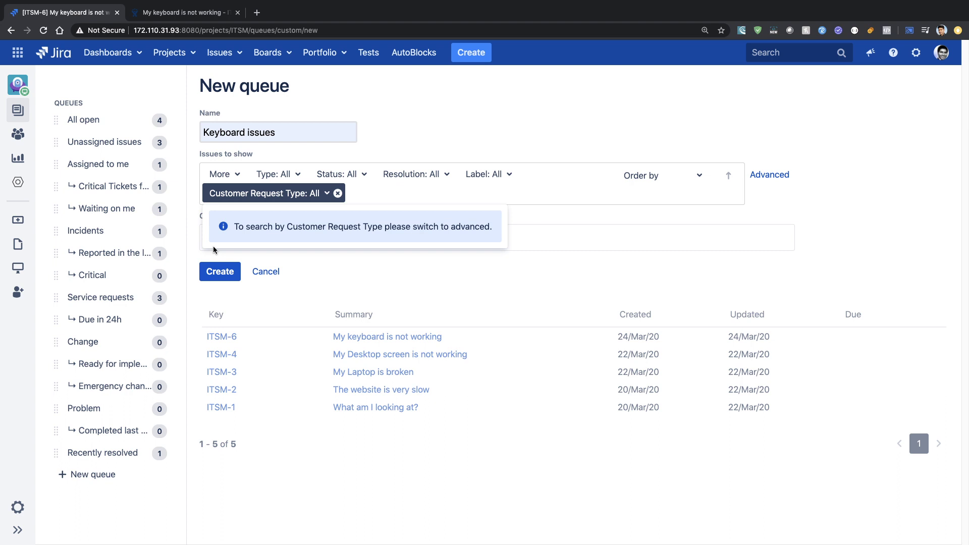
click(335, 275)
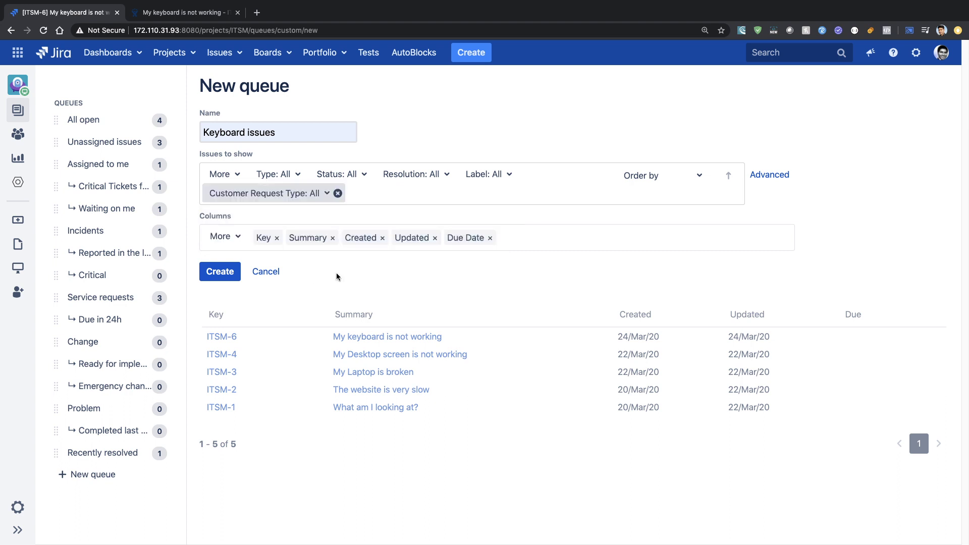
Step: Switch the queue's issue filter to advanced mode and start the query with the "Customer Request Type" field
click(768, 175)
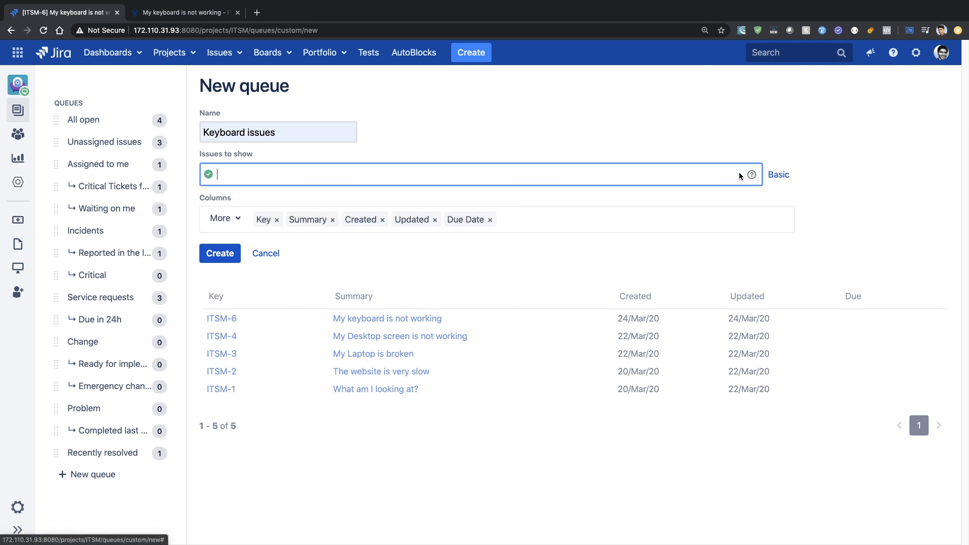
text(re)
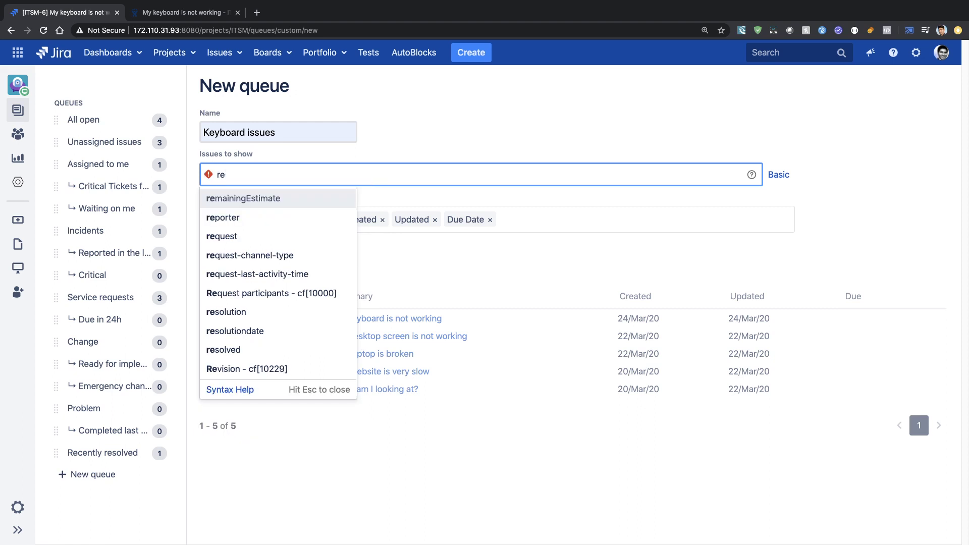
text(q)
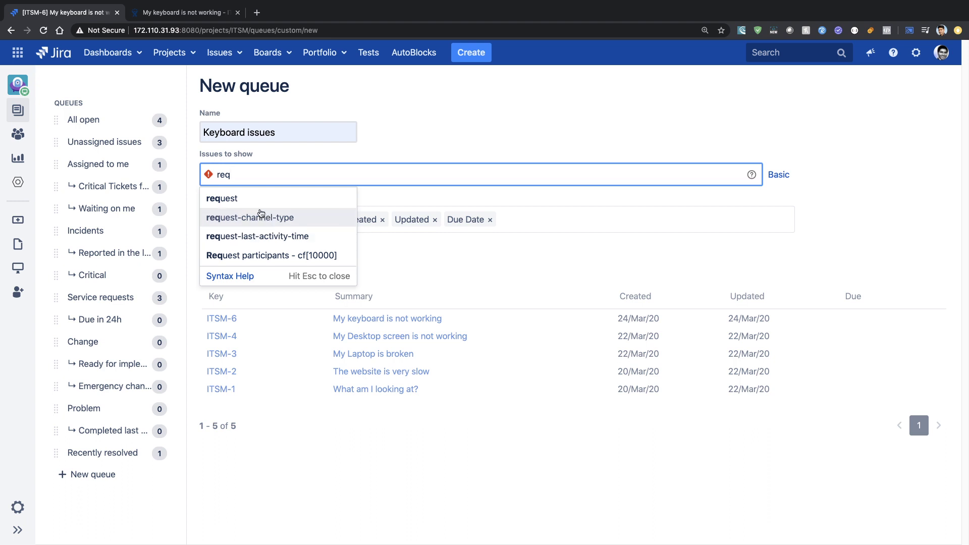
key(BackSpace)
key(BackSpace)
key(BackSpace)
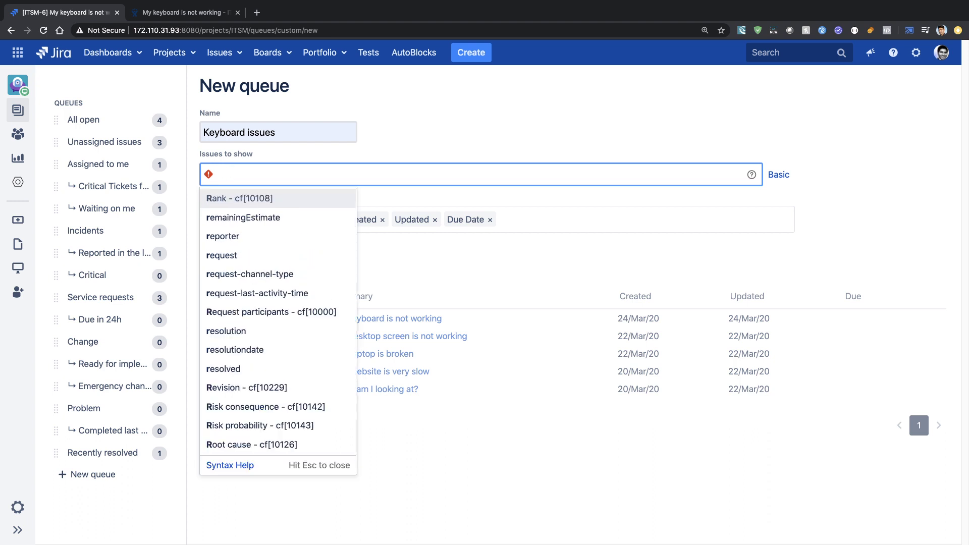
text(cus)
key(Return)
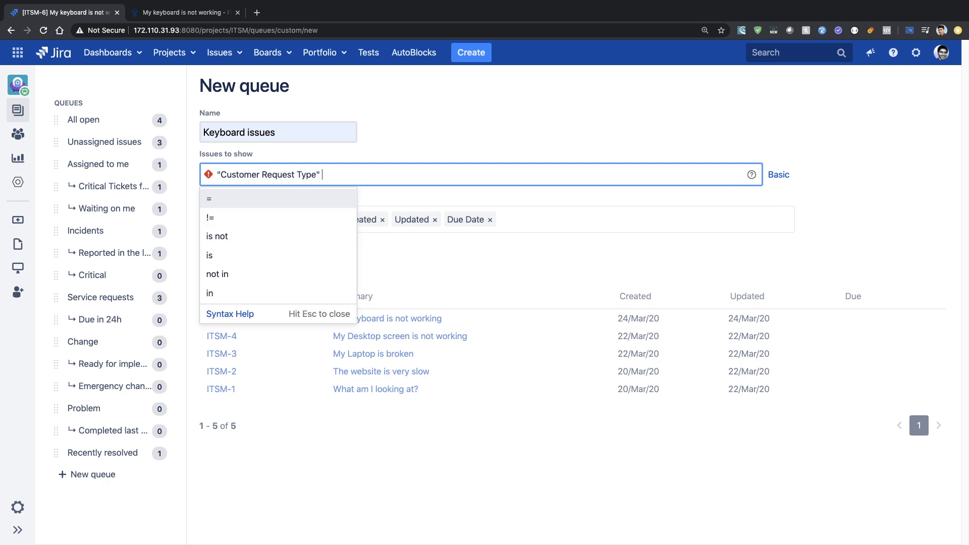
Step: Add the = operator after "Customer Request Type" in the queue's query
key(Down)
key(Down)
key(Up)
key(Up)
key(Down)
key(Up)
key(Return)
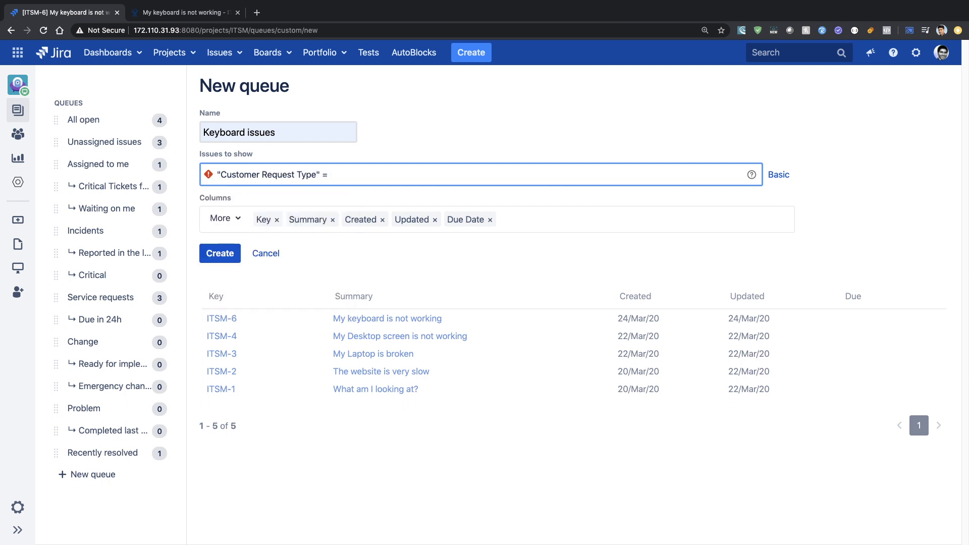
Step: Complete the request type condition with the value "Keyboard issues (ITSM)"
text(Key)
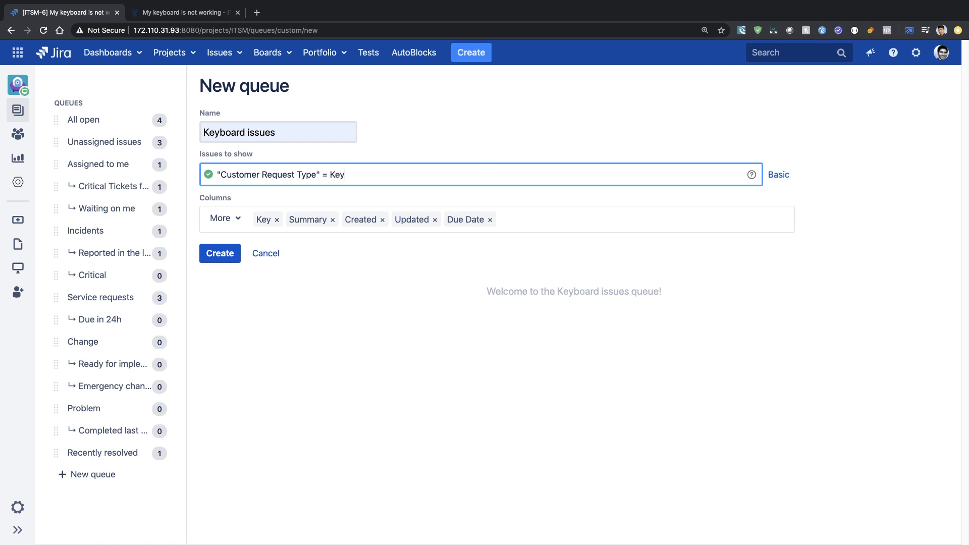
key(BackSpace)
key(BackSpace)
key(BackSpace)
key(Escape)
key(Down)
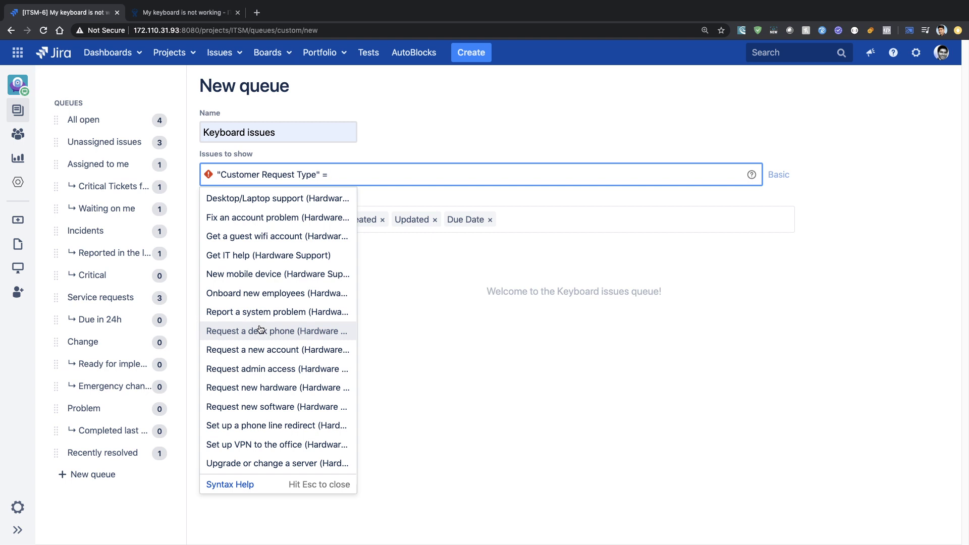
text(k)
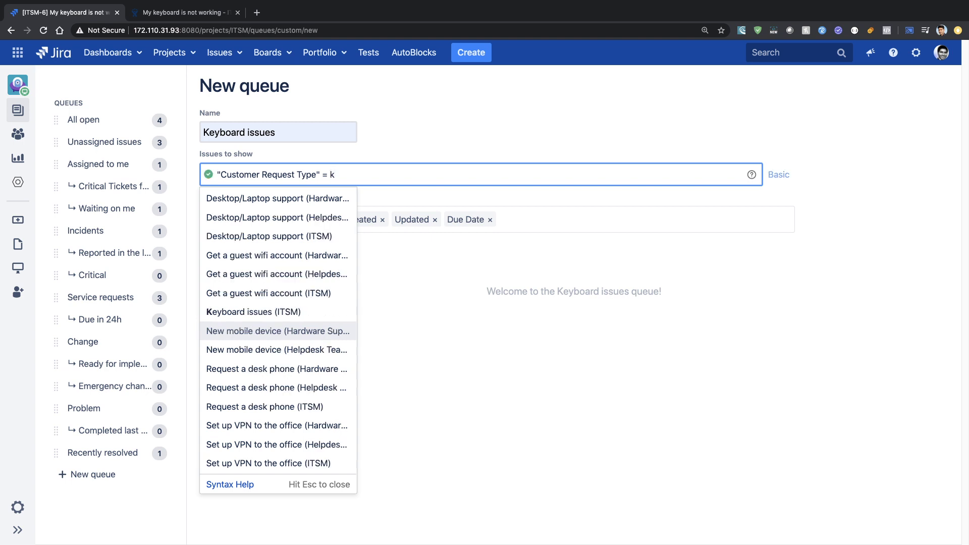
click(263, 314)
click(474, 130)
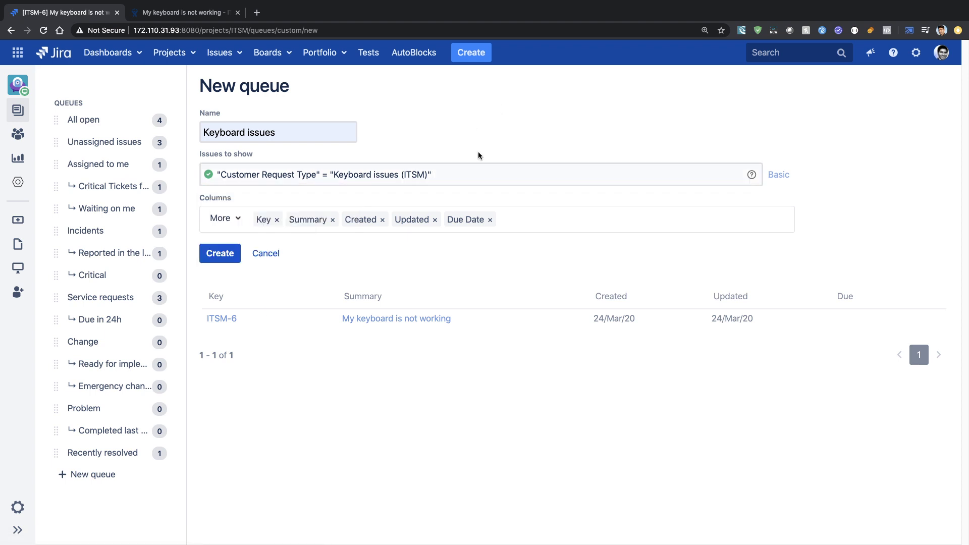
Step: Extend the queue's query with "and resolution != Unresolved"
click(464, 184)
text(and )
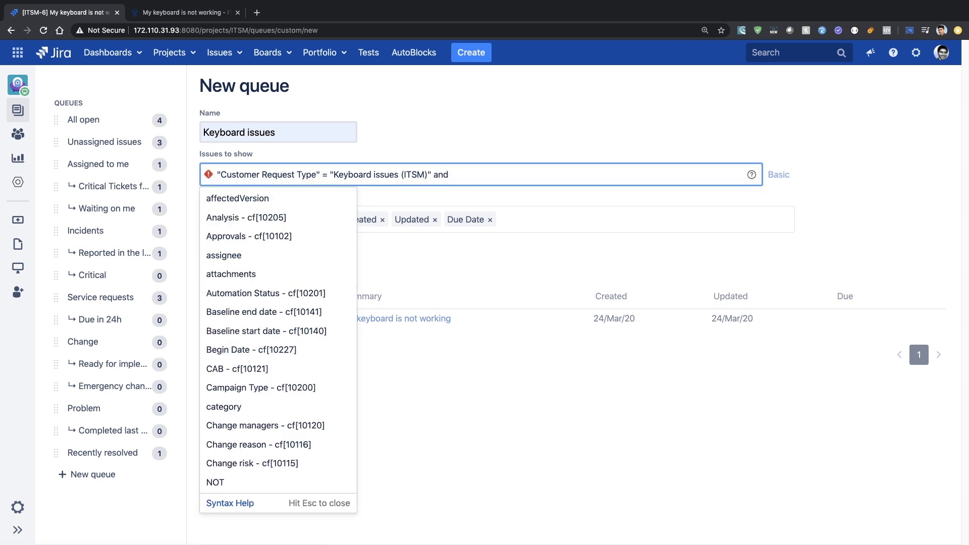
text(res)
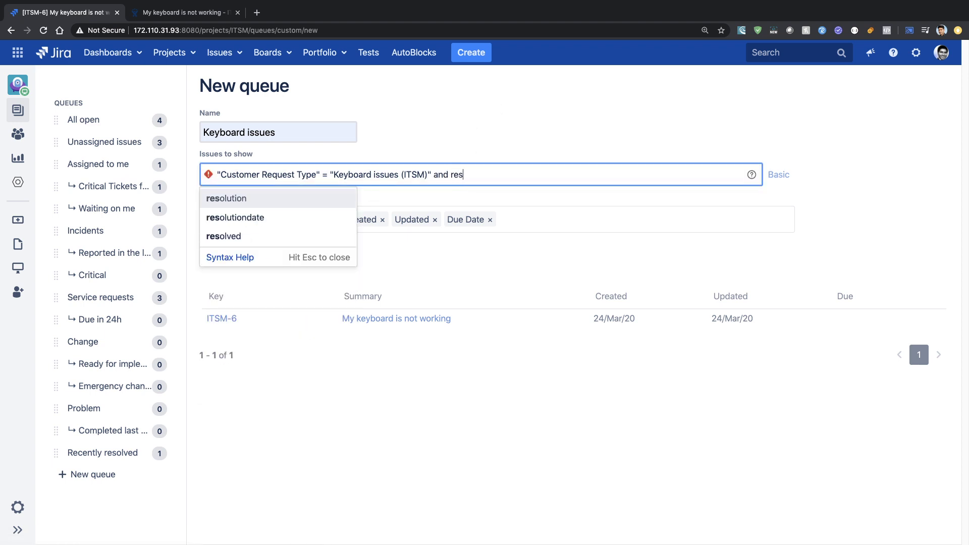
click(317, 199)
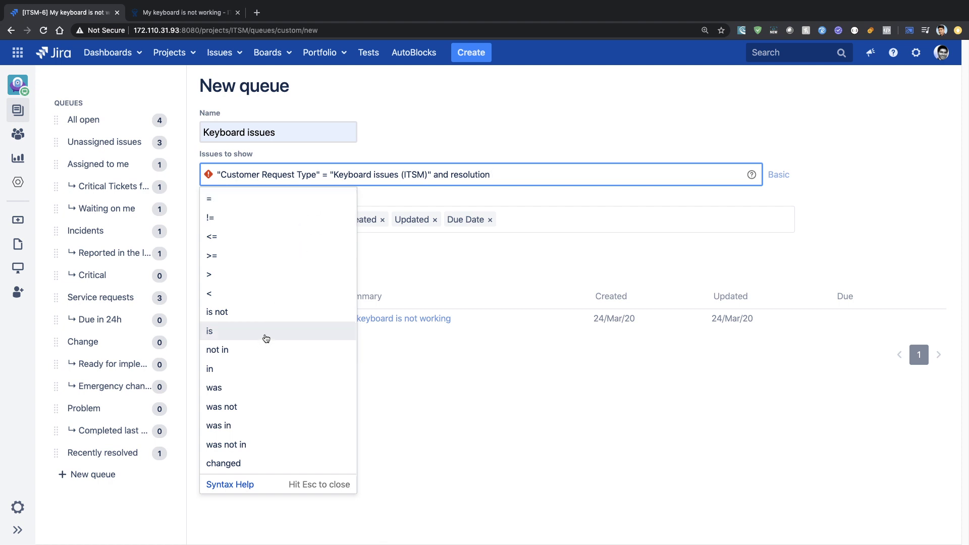
click(258, 223)
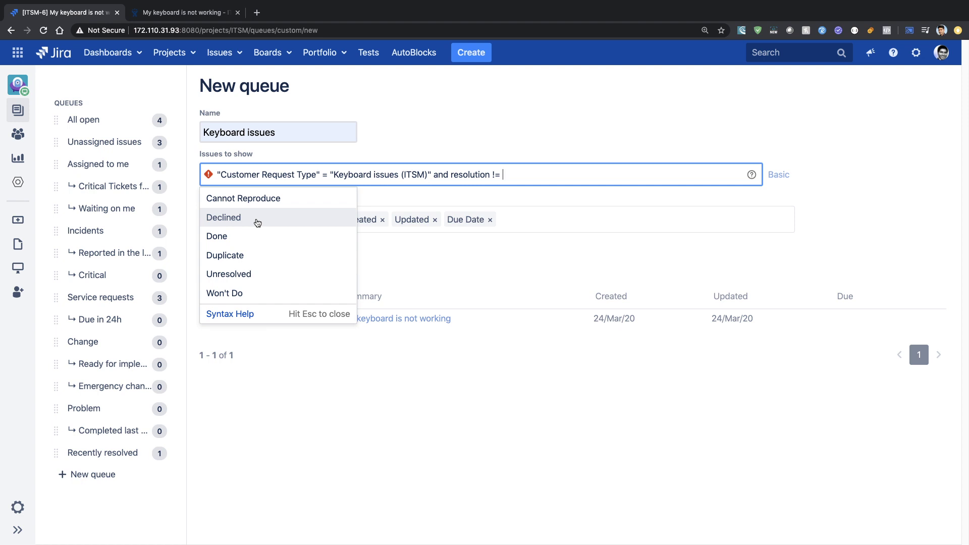
click(245, 274)
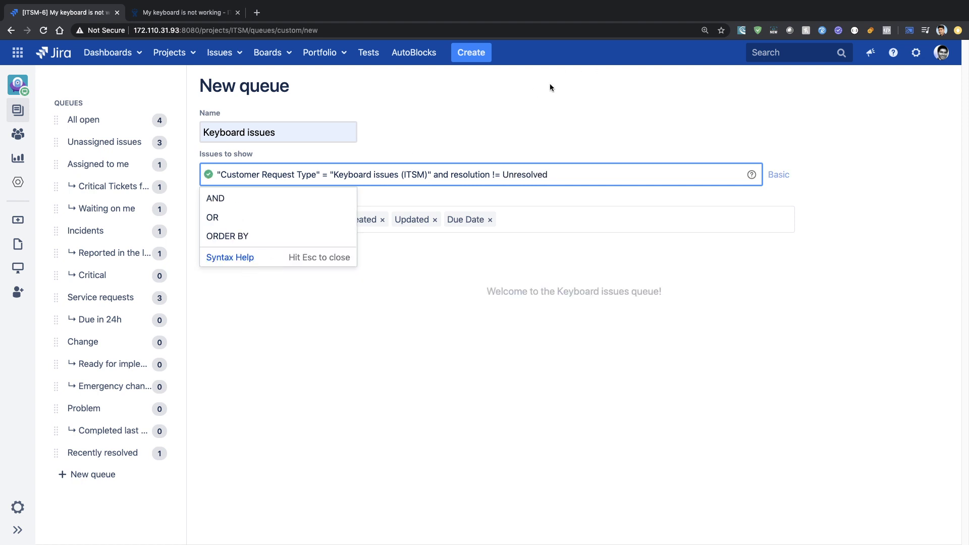
Step: Correct the resolution condition in the query to "resolution = Unresolved"
click(526, 125)
click(500, 179)
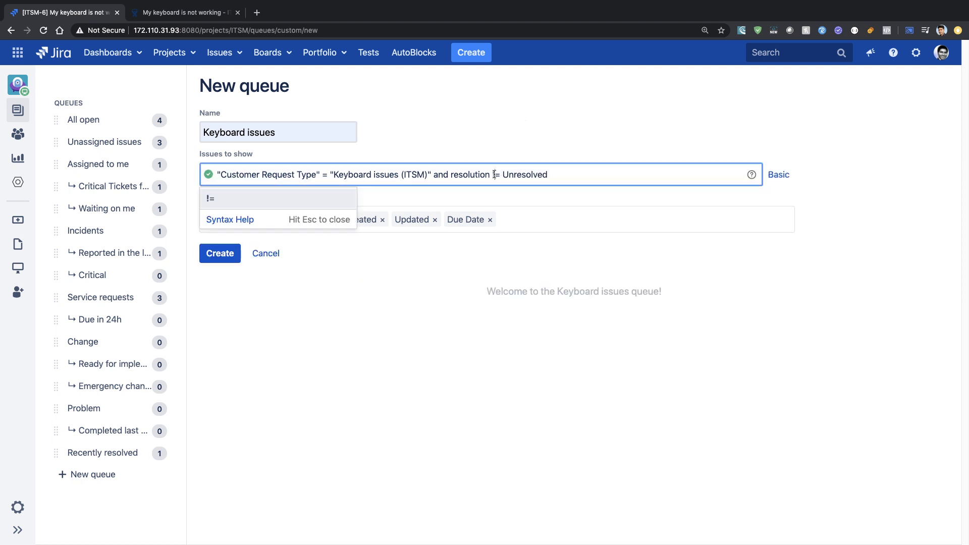
key(BackSpace)
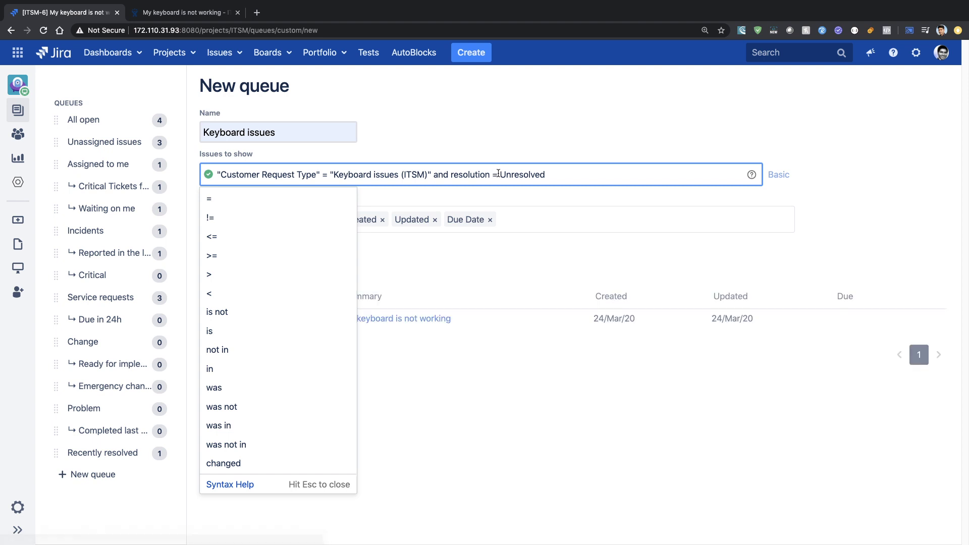
click(529, 151)
click(715, 181)
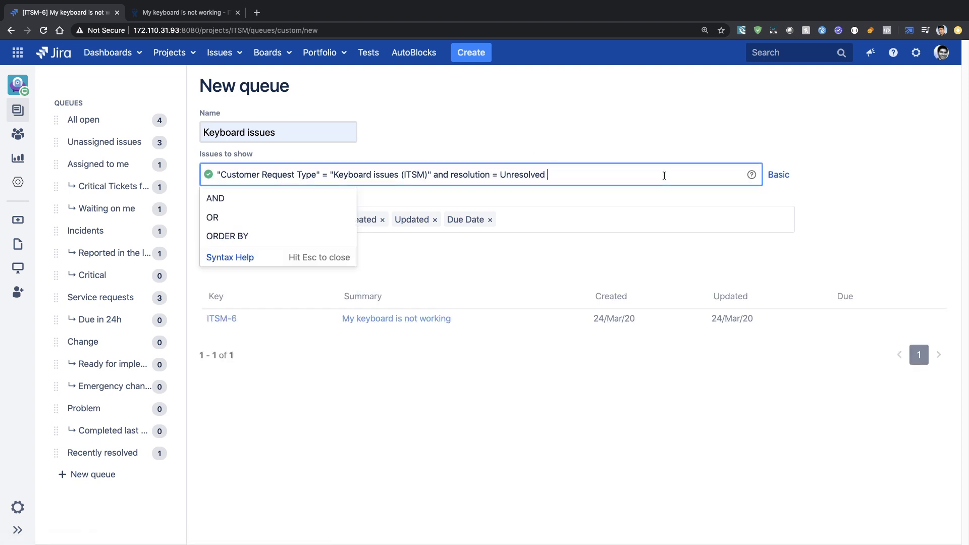
click(569, 121)
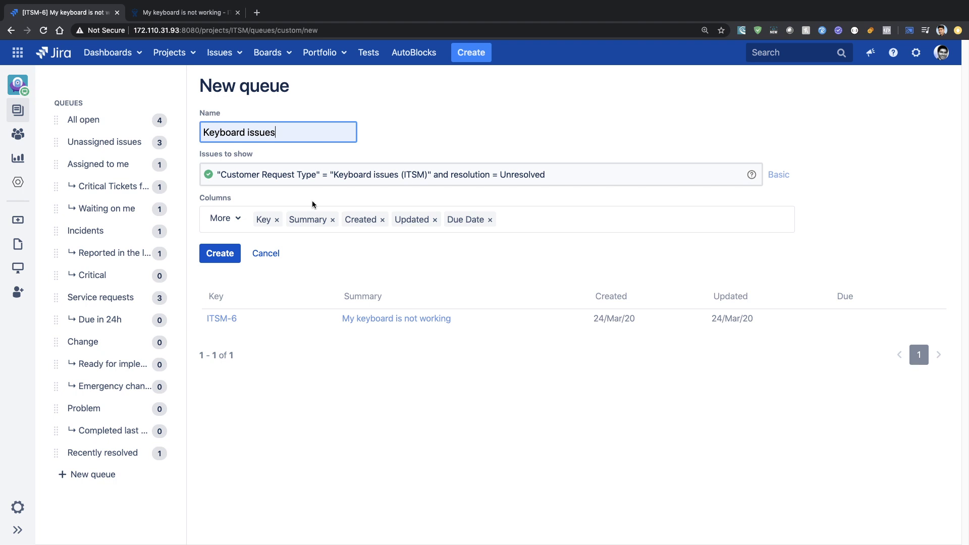
Step: Create the Keyboard issues queue and move it directly below the Critical queue under Incidents
click(221, 253)
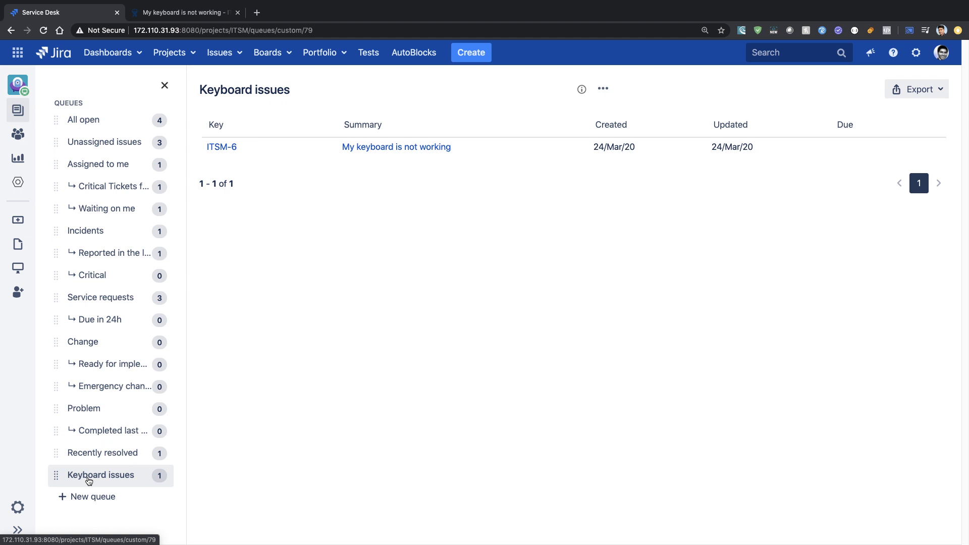
drag(89, 481, 95, 298)
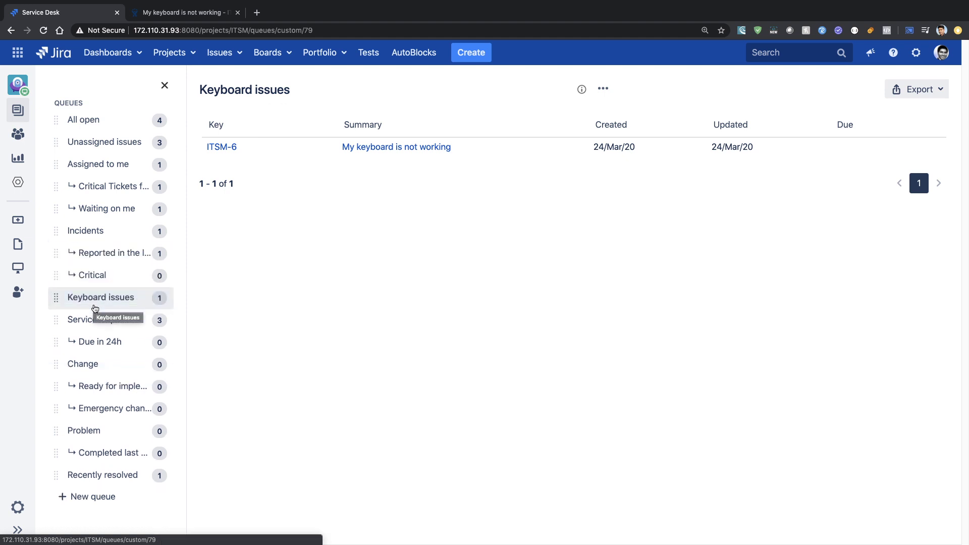
Step: Open the Critical queue and copy the arrow symbol in front of its title
click(86, 280)
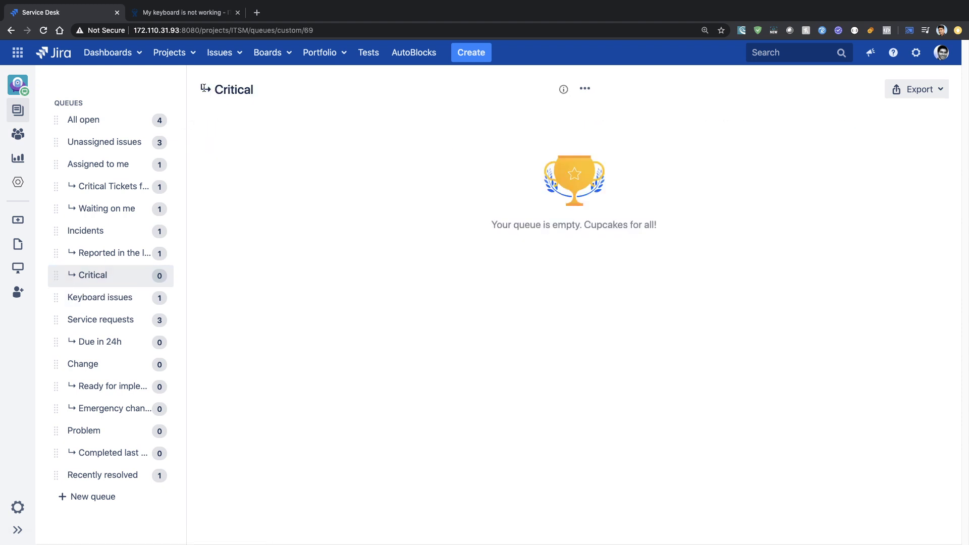
double_click(201, 88)
key(ctrl+c)
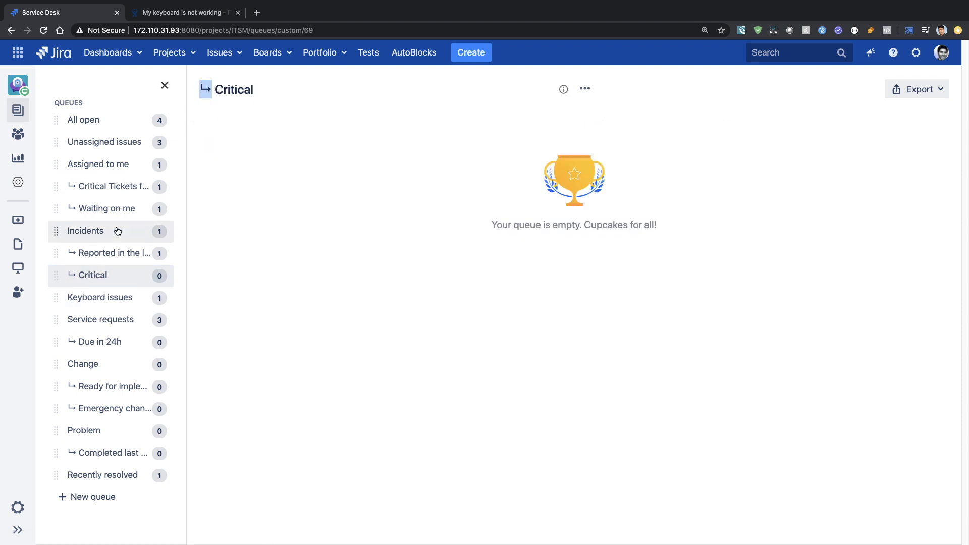
Step: Rename the Keyboard issues queue by putting the copied arrow symbol in front of its name, and save the queue
click(100, 298)
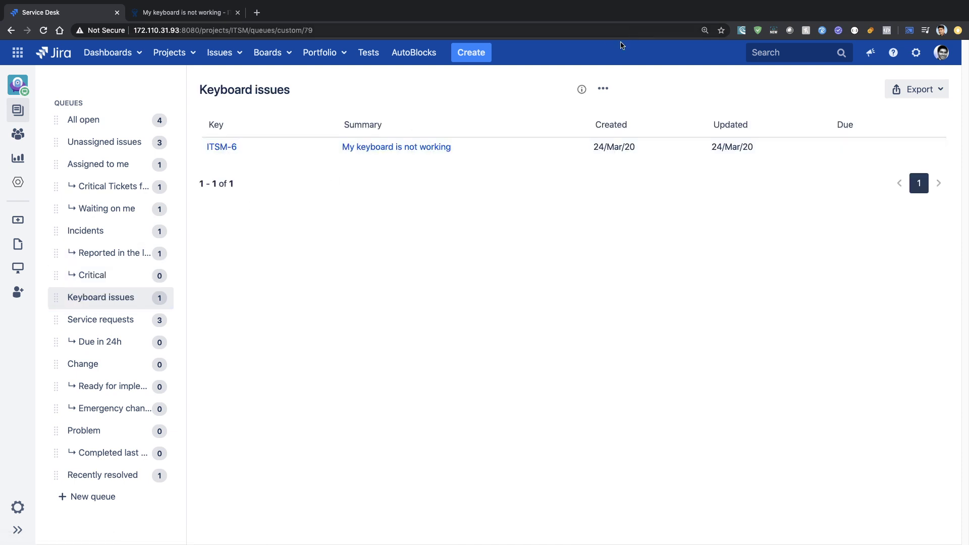
click(603, 89)
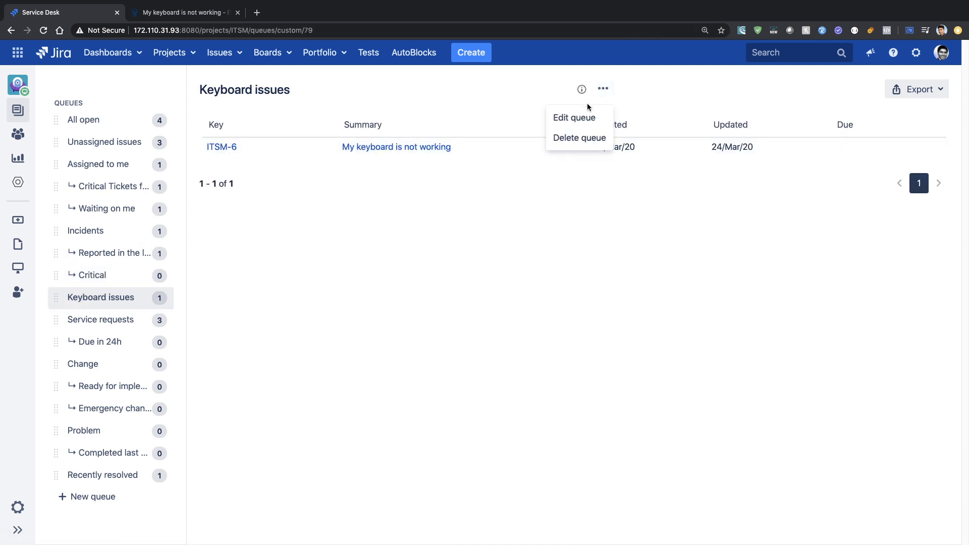
click(574, 120)
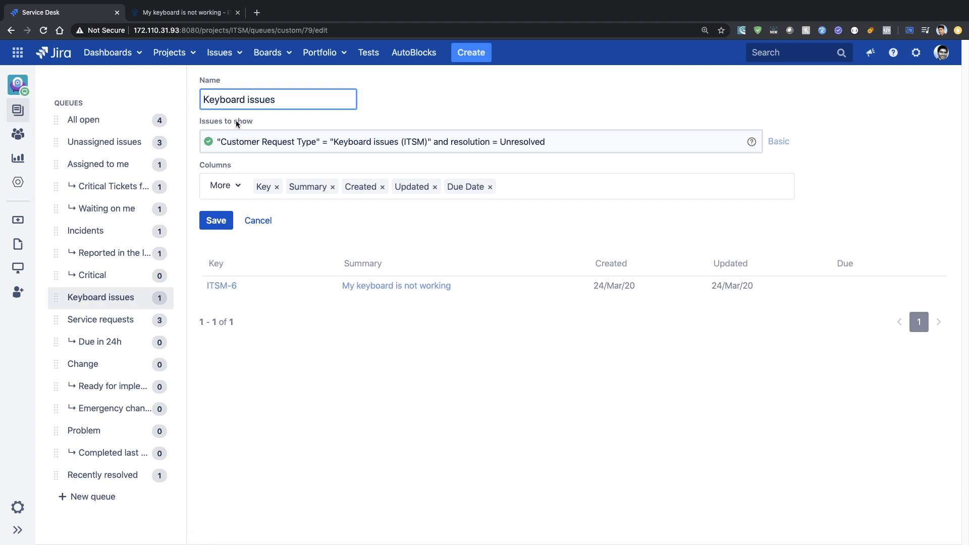
key(ctrl+v)
key(Left)
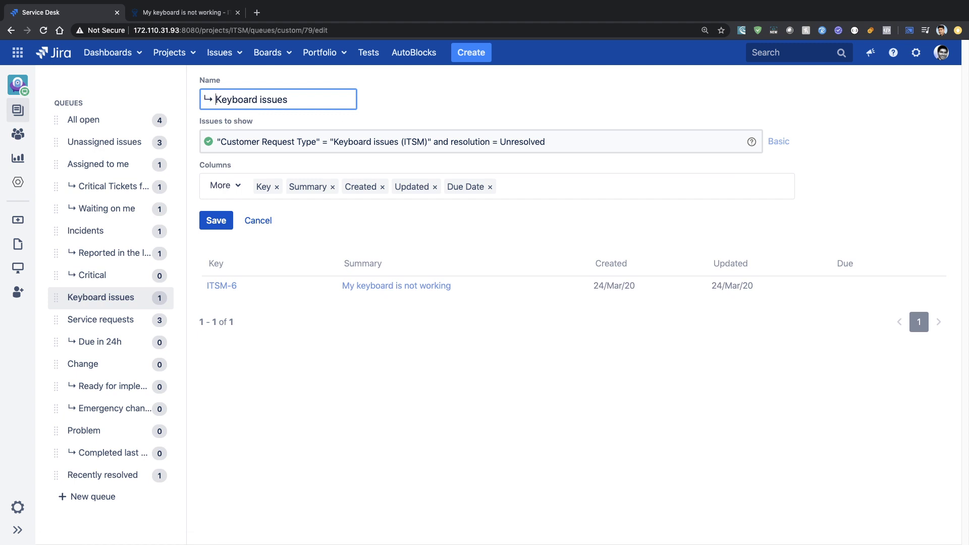
click(220, 220)
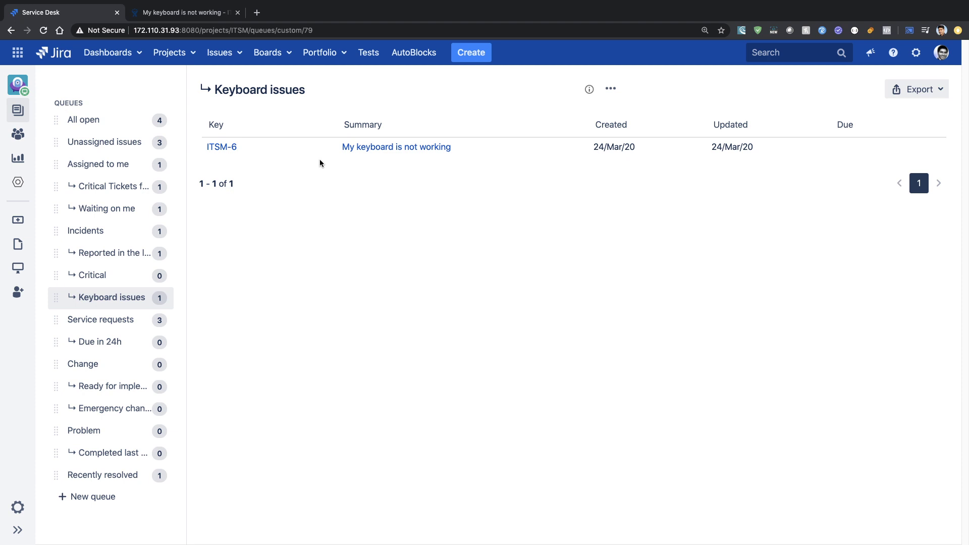
Step: Open the Keyboard issues form from the IT Related Issue group in the ITSM customer portal and review its fields
click(182, 12)
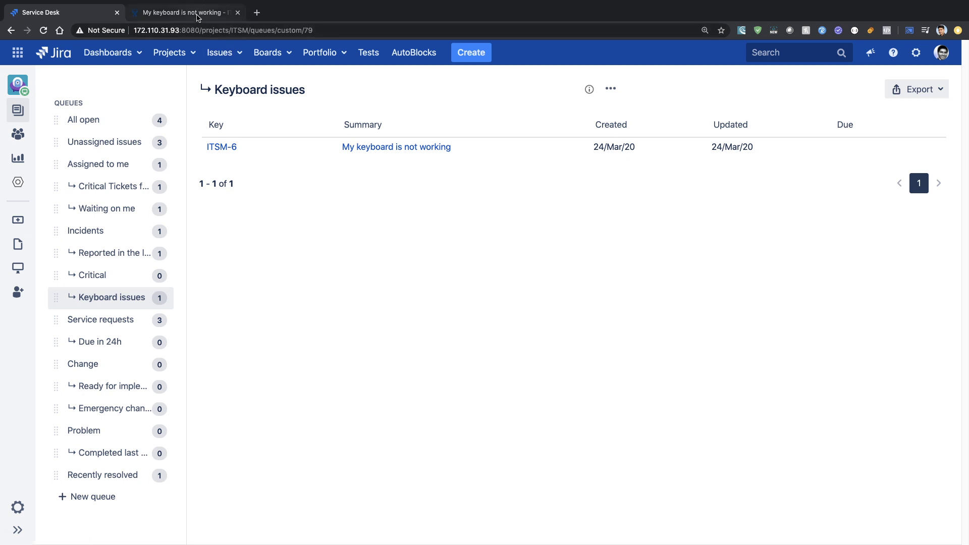
click(283, 148)
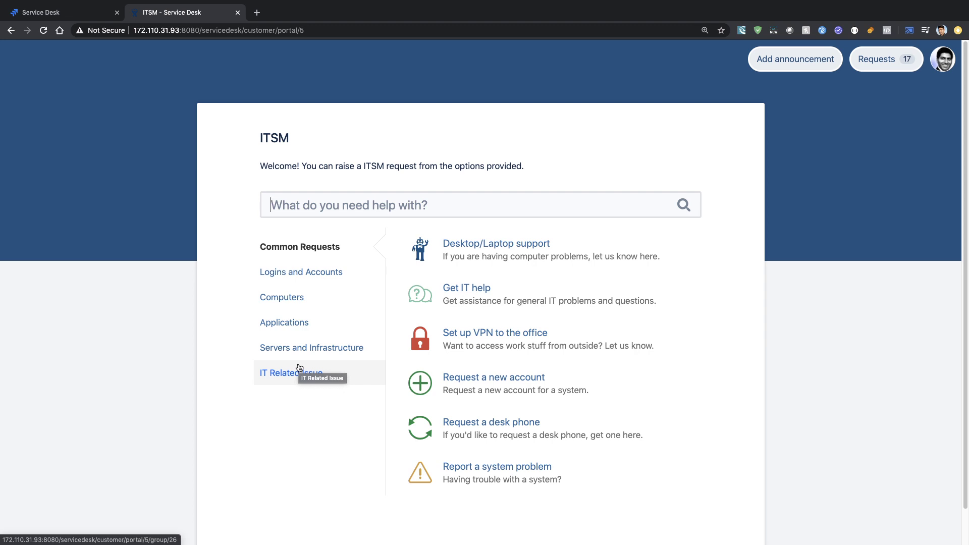
click(69, 15)
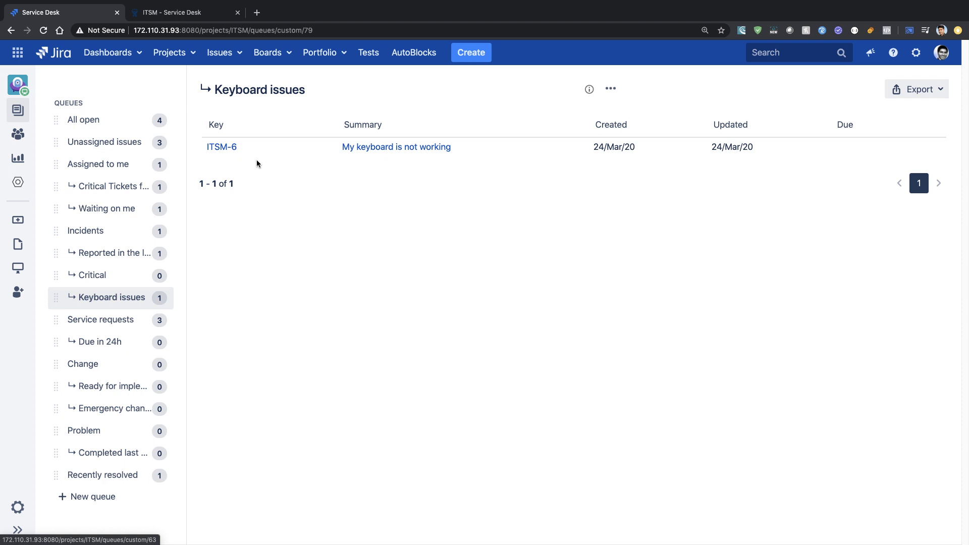
click(190, 12)
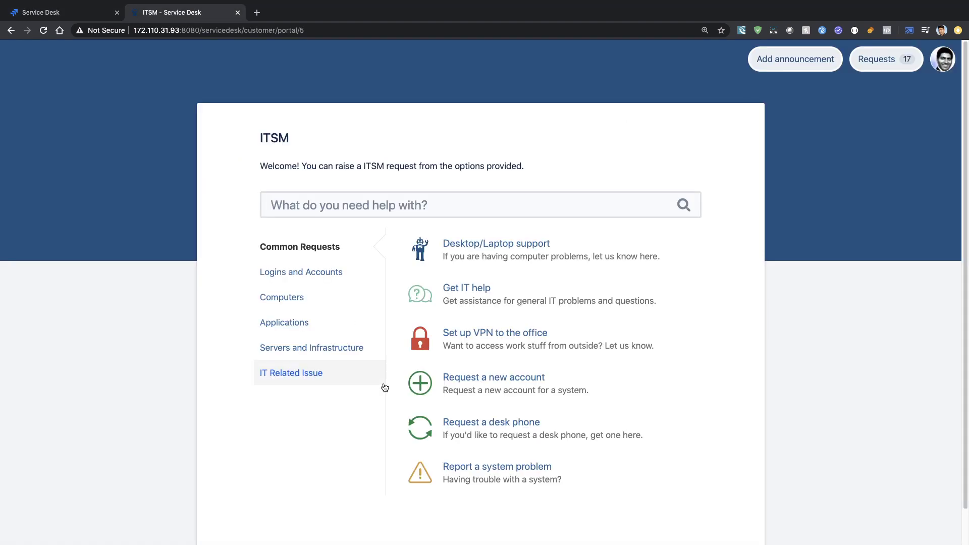
click(290, 373)
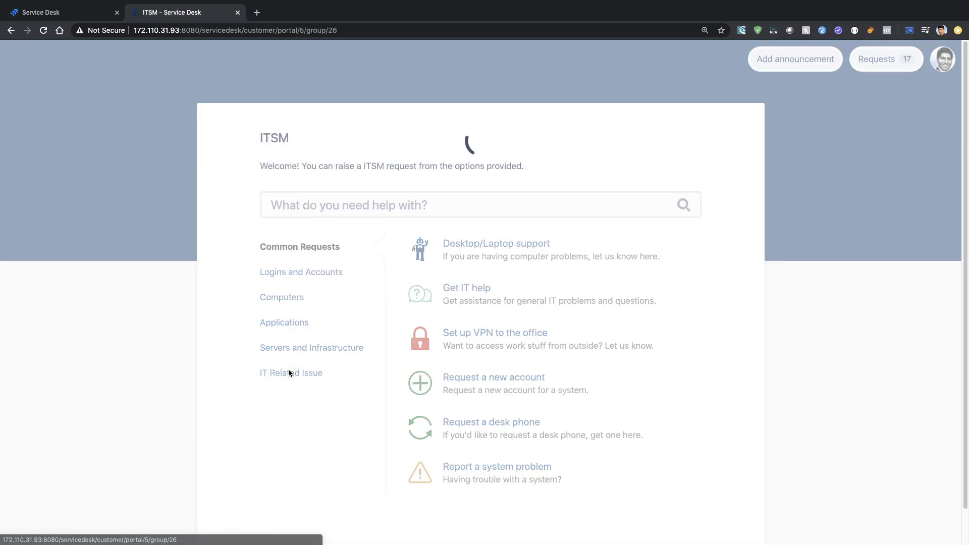
click(480, 244)
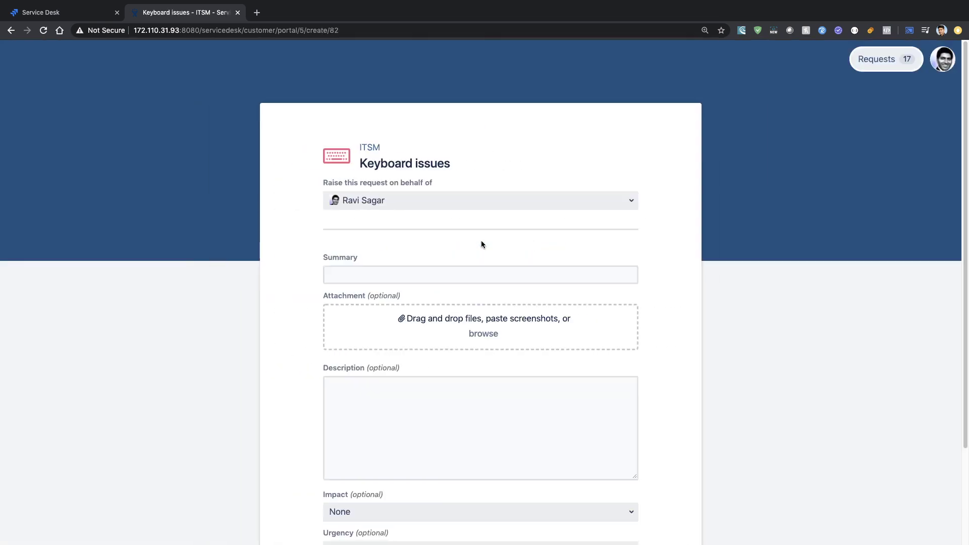
scroll(480, 243, down, 3)
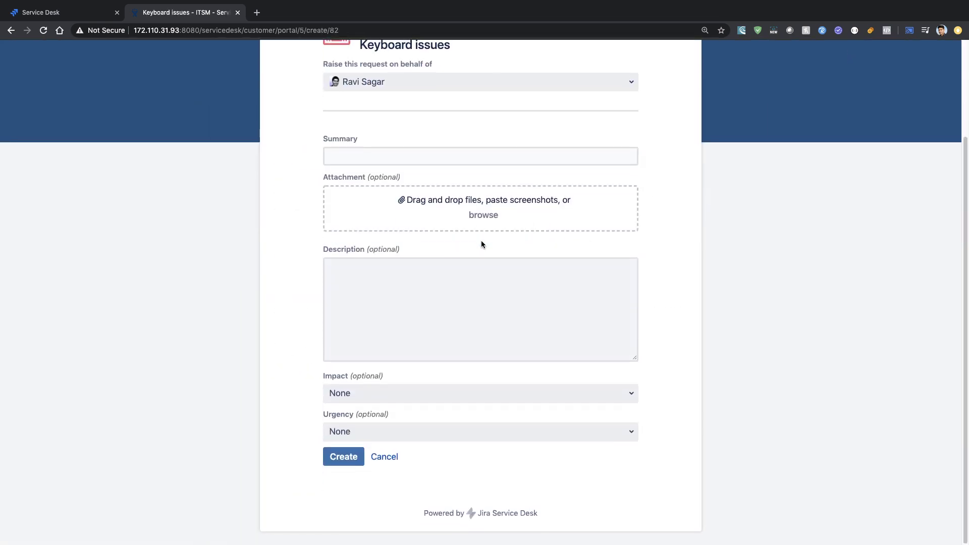